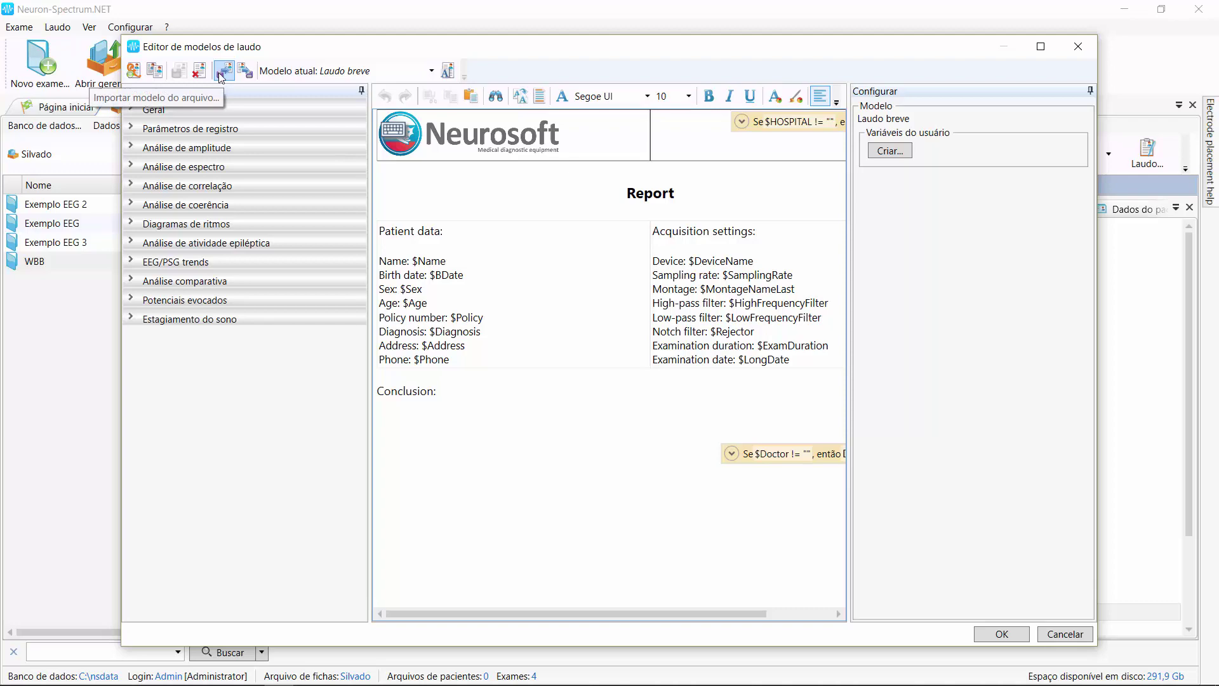
# Import the report template file EEGq - Modelo 1.npp and accept it in the template editor.
pyautogui.click(222, 73)
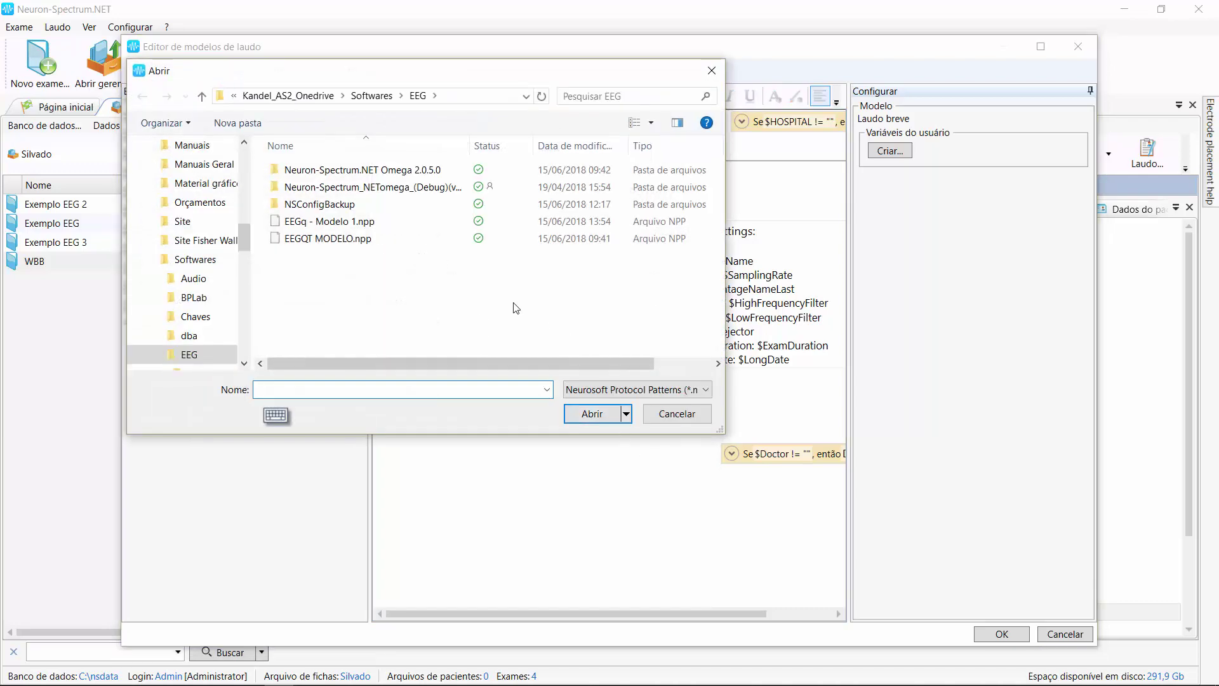
pyautogui.click(320, 221)
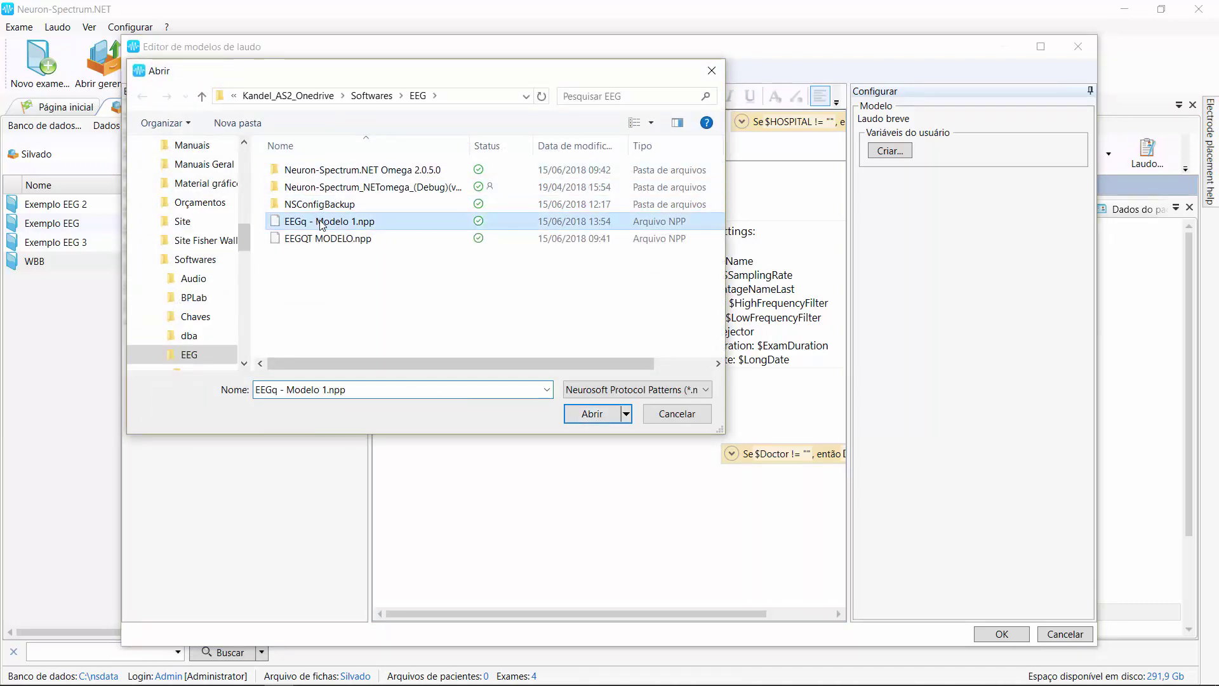
pyautogui.click(593, 414)
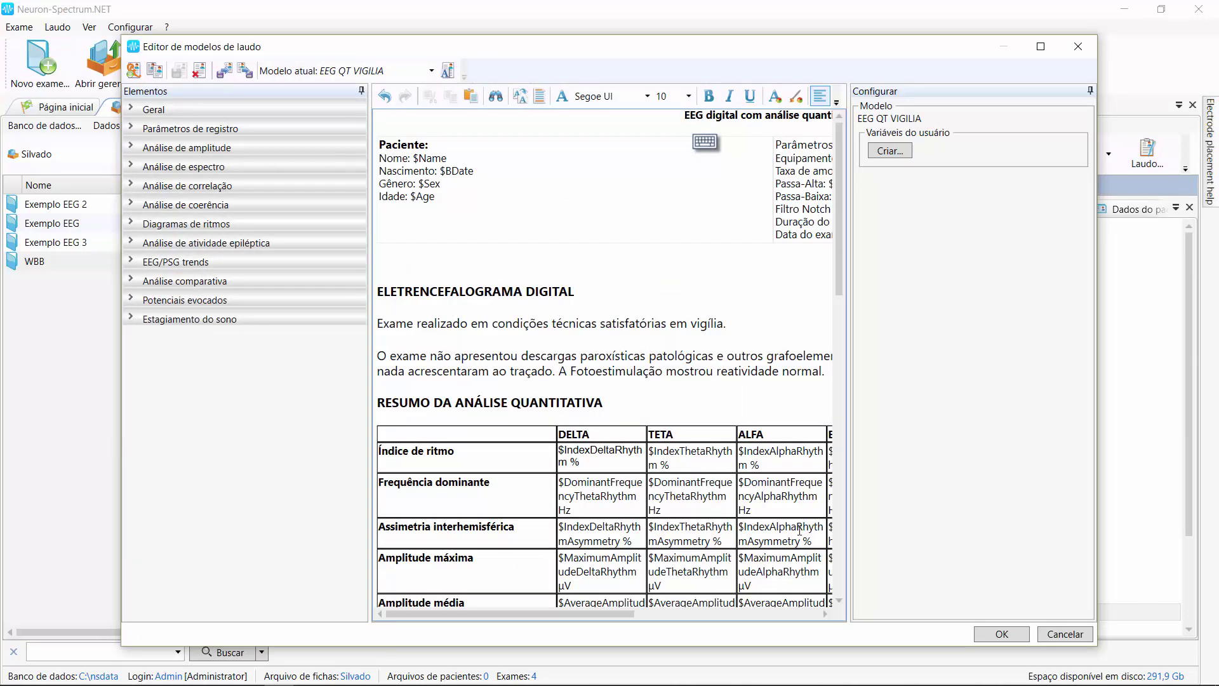
pyautogui.click(1002, 634)
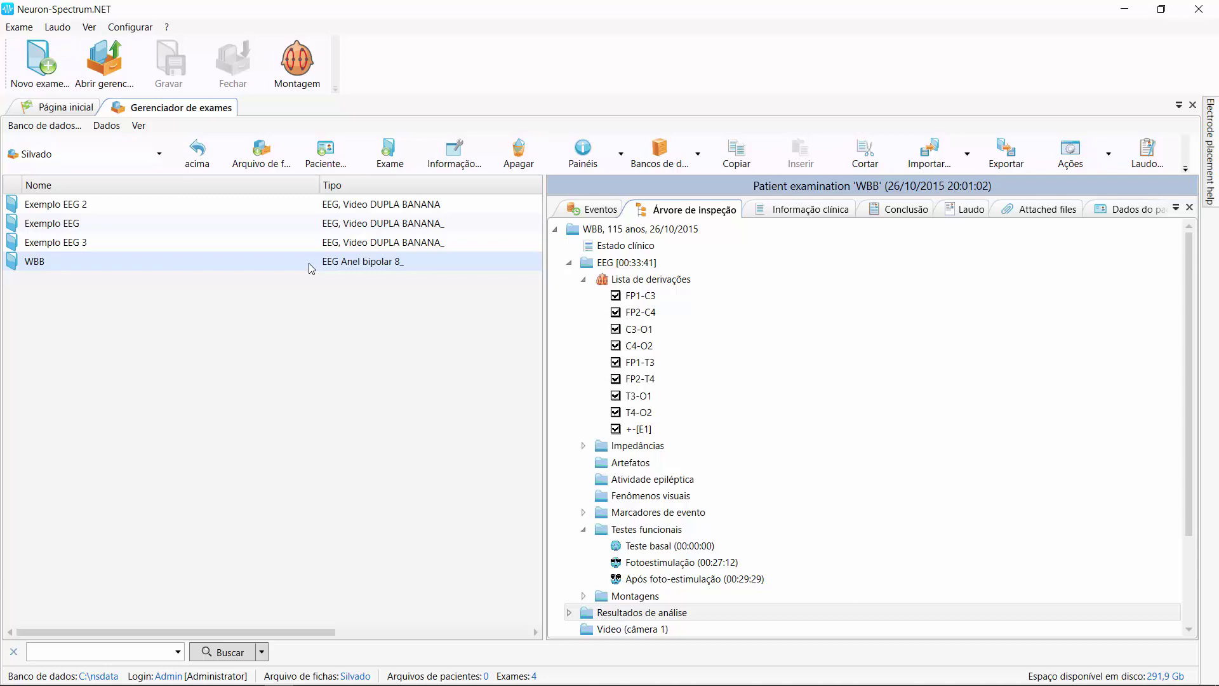
# Open the EEG recording of the last exam in the list and set its montage to Monopolar 21.
pyautogui.doubleClick(308, 263)
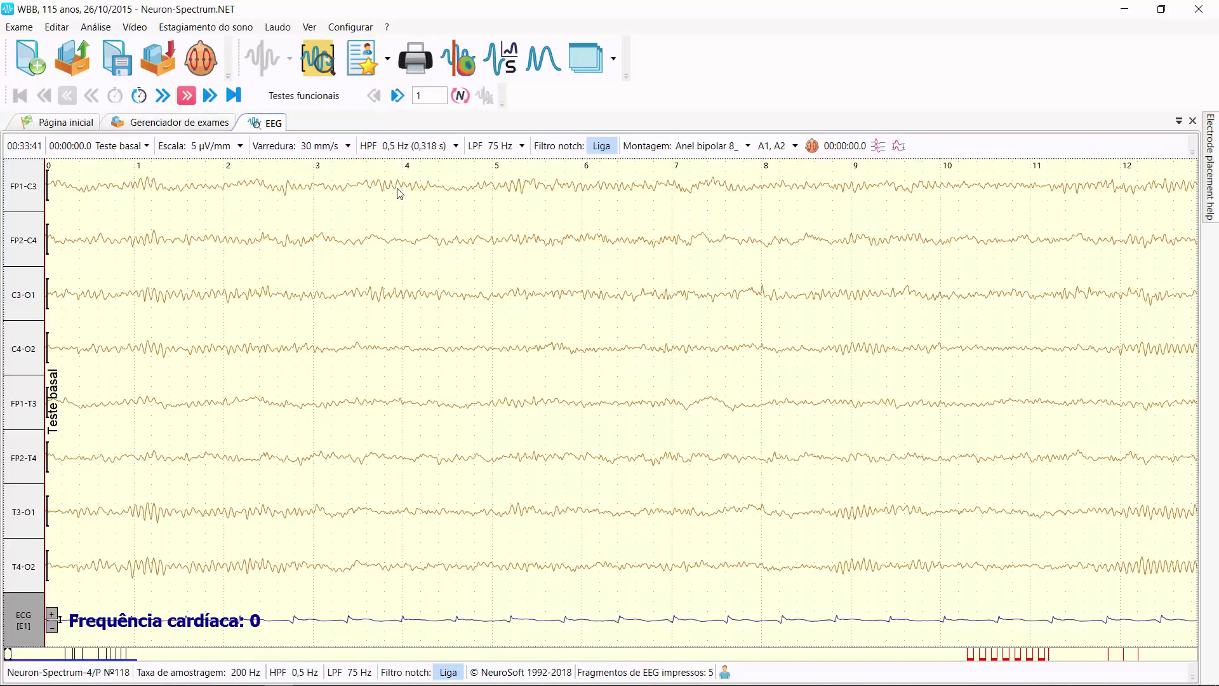
pyautogui.click(749, 146)
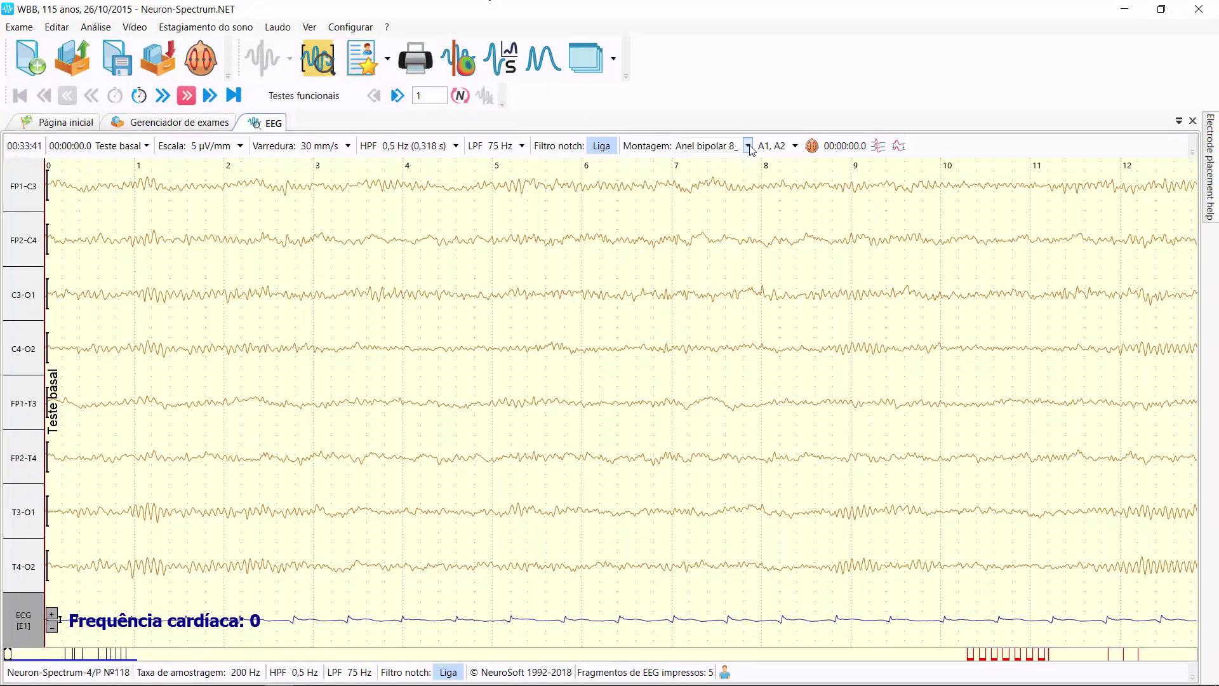
pyautogui.click(725, 179)
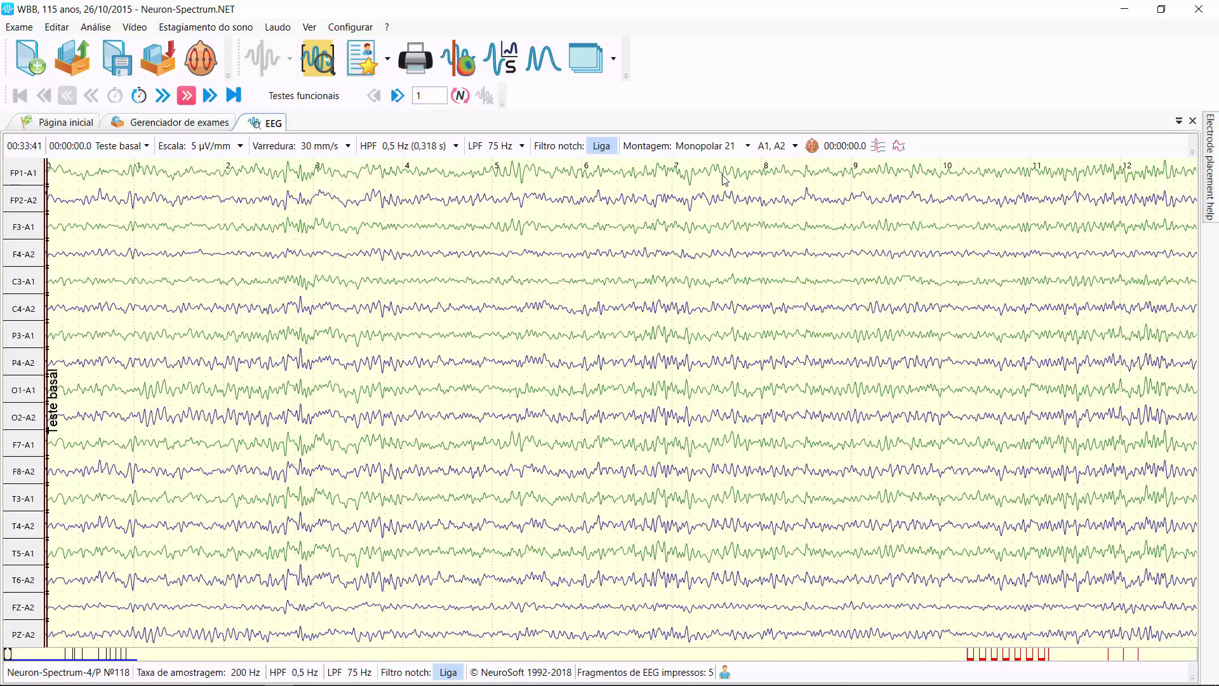
pyautogui.click(444, 292)
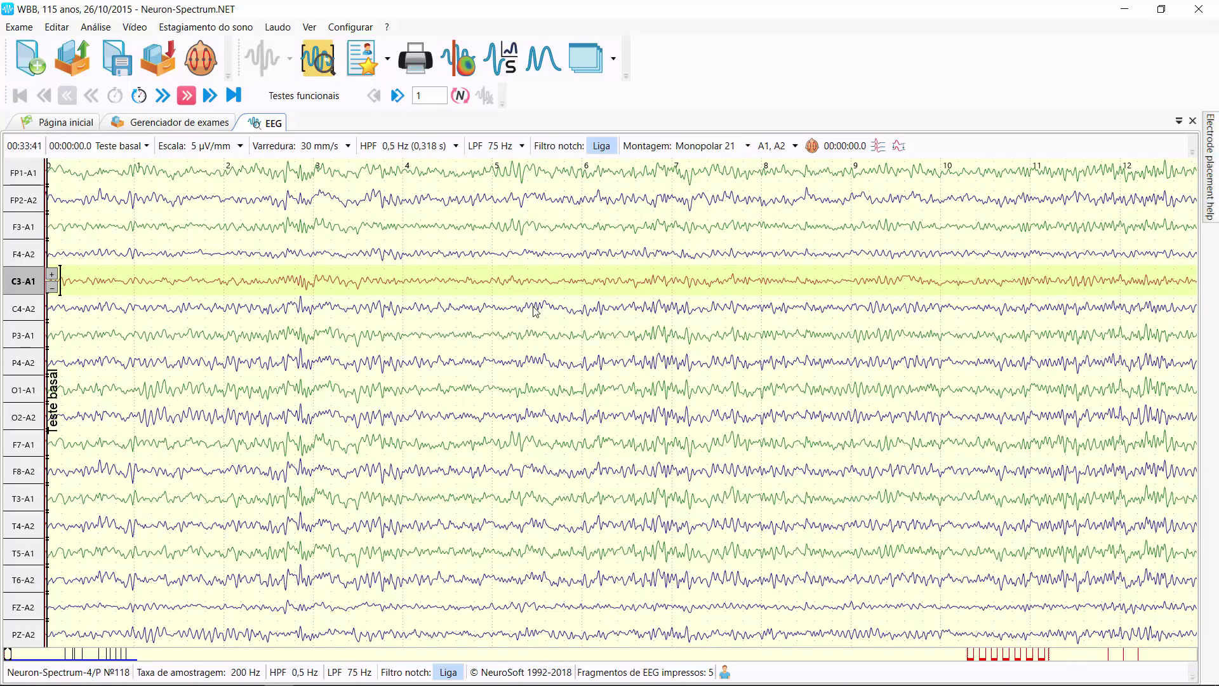
pyautogui.click(629, 355)
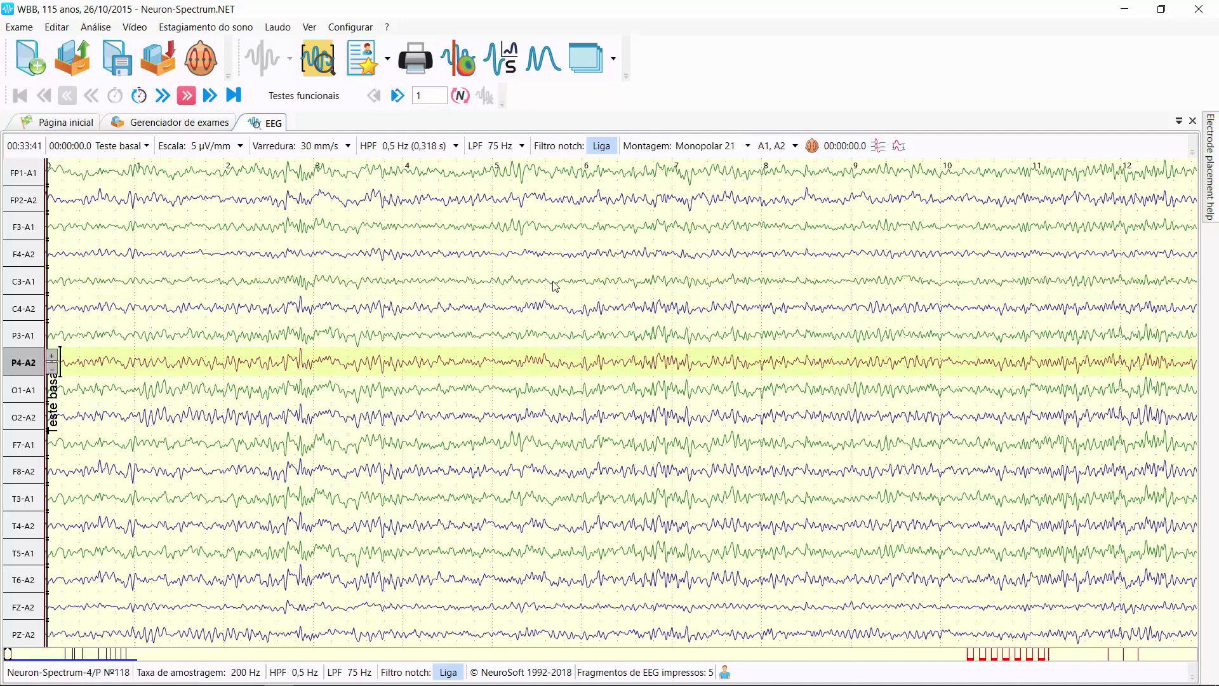
# Place four 5-second analysis epochs manually on the EEG trace between about 3 and 21 s, leaving the placement mode when done.
pyautogui.click(318, 60)
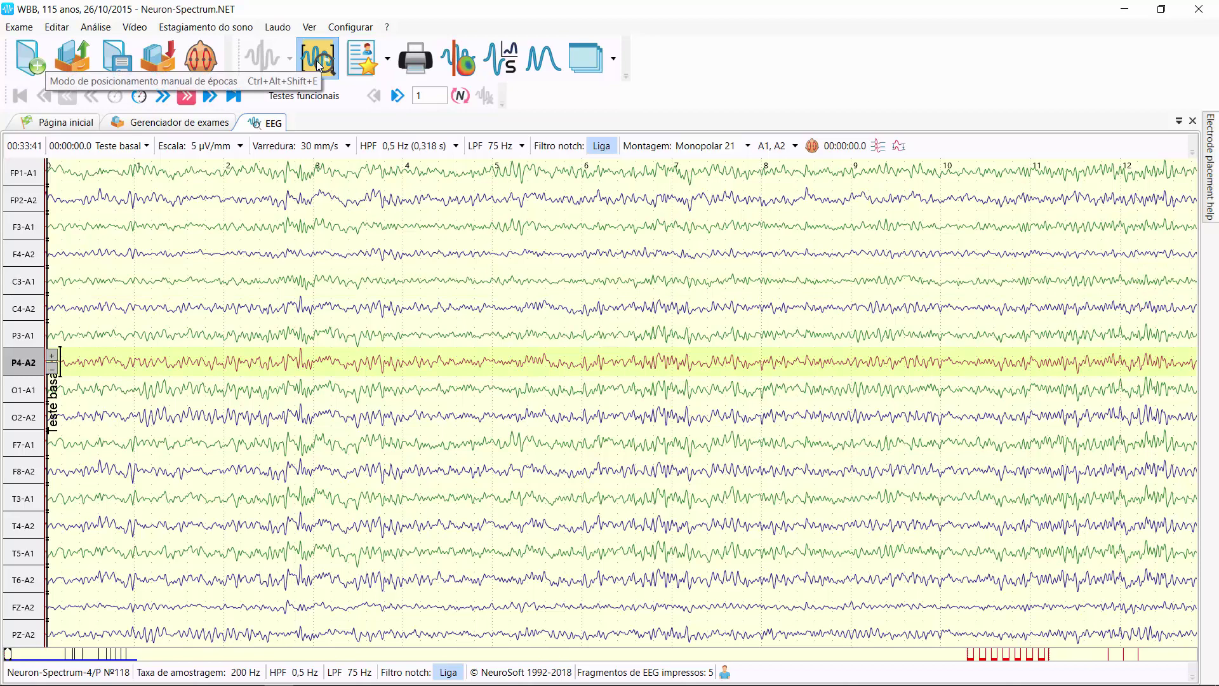
pyautogui.click(537, 251)
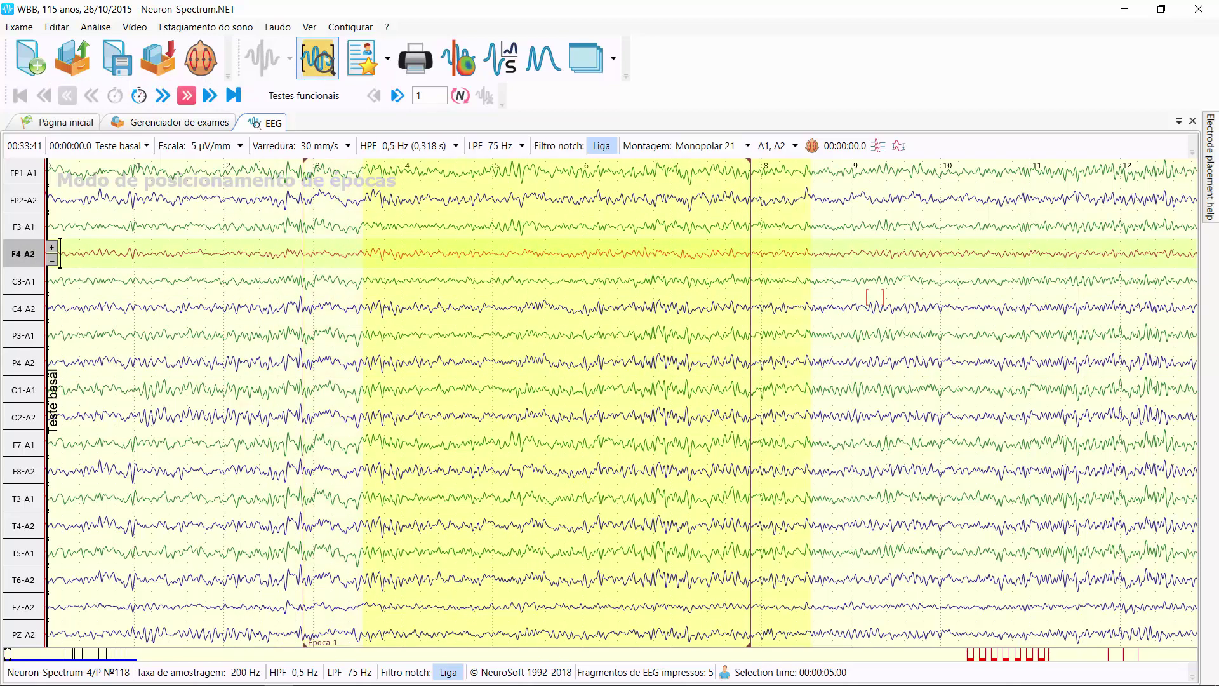
pyautogui.click(970, 289)
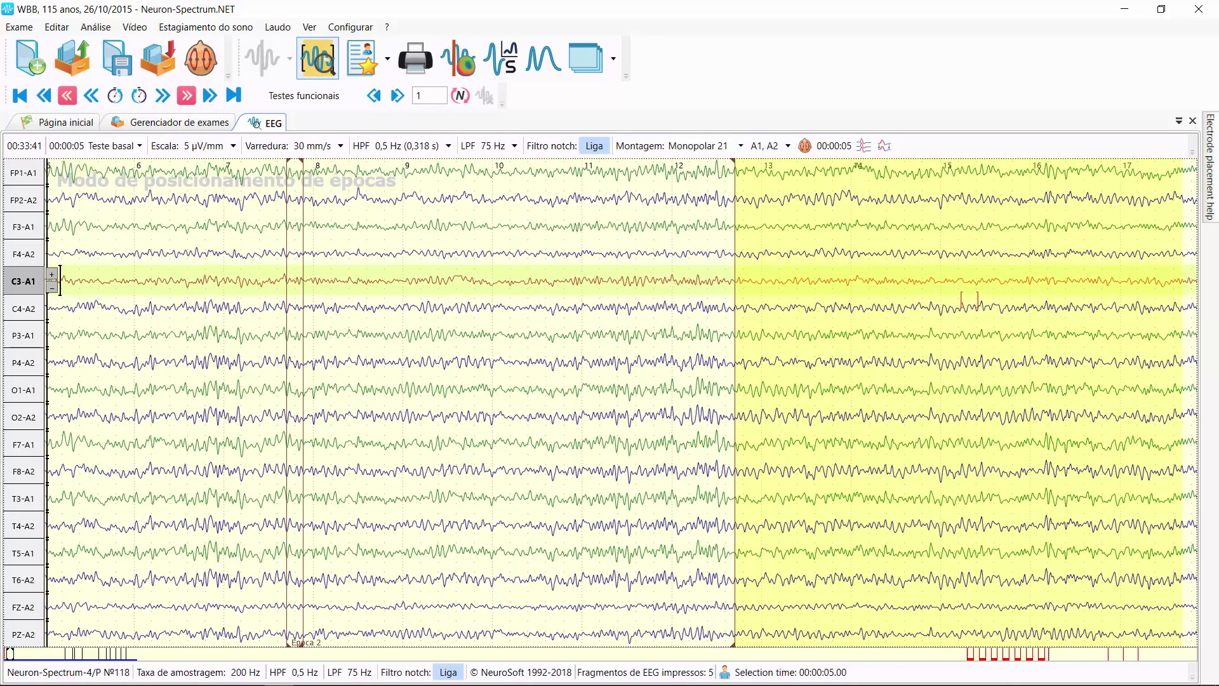
pyautogui.click(734, 289)
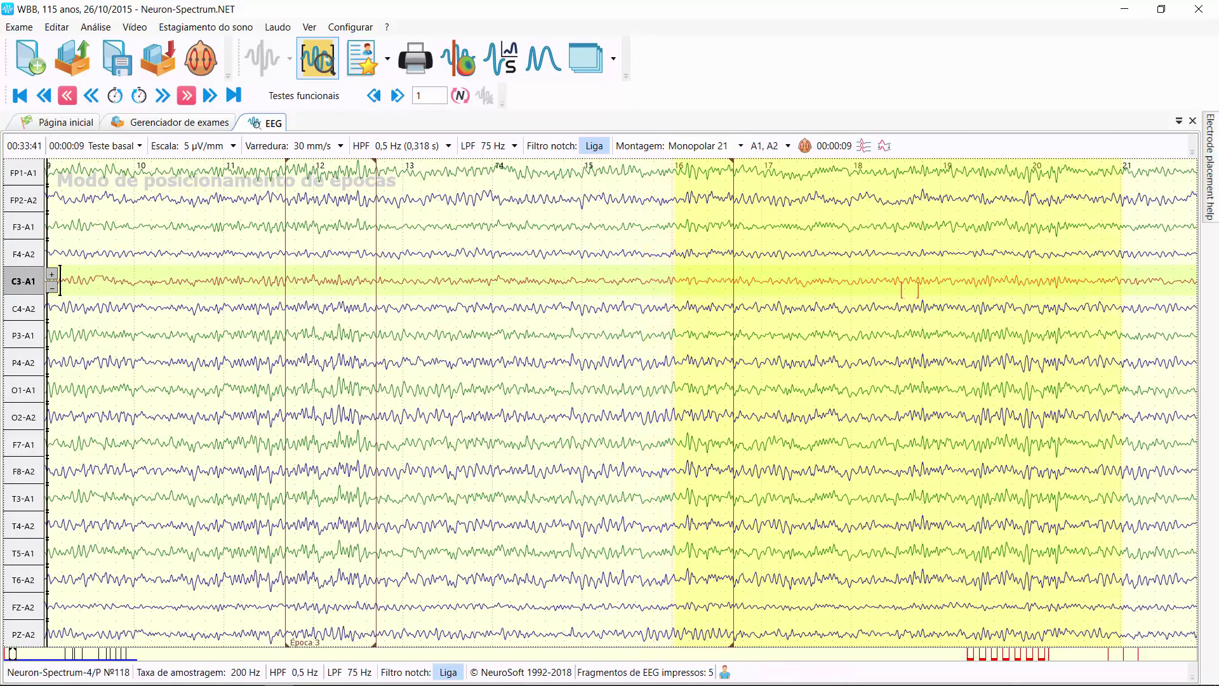
pyautogui.click(910, 289)
pyautogui.press('Escape')
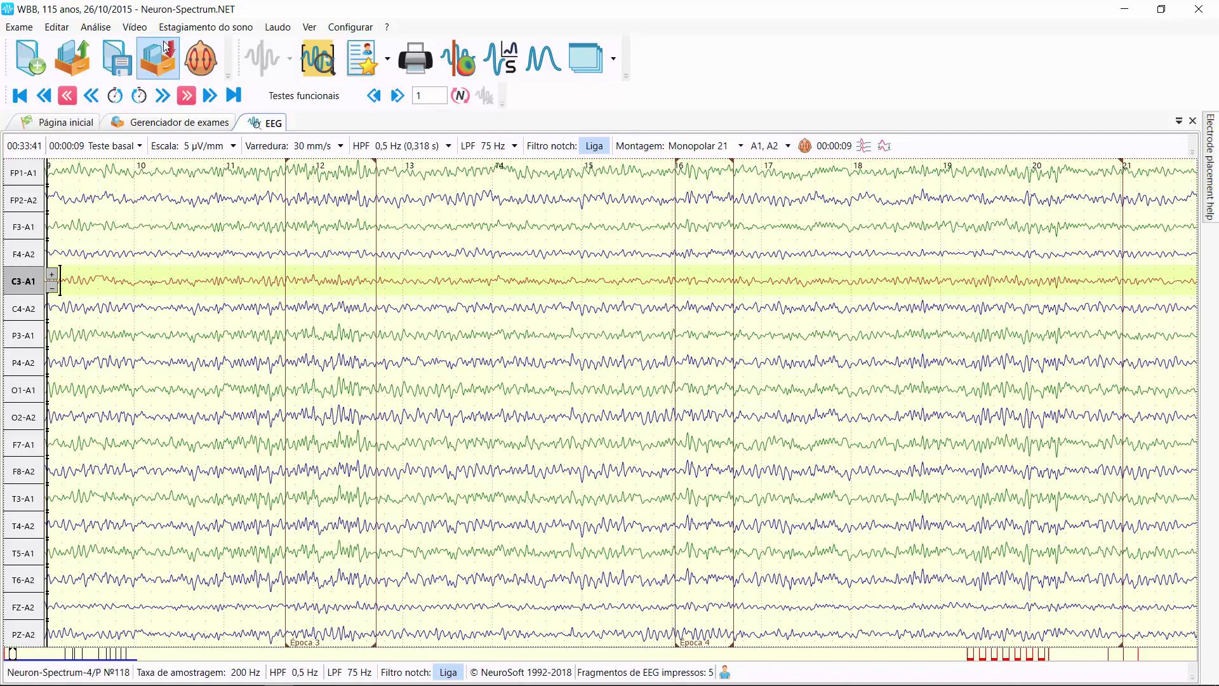
# Create a report from the EEG QT VIGILIA template and review its text, summary table, brain maps and spectrum graph.
pyautogui.click(278, 26)
pyautogui.moveTo(212, 150)
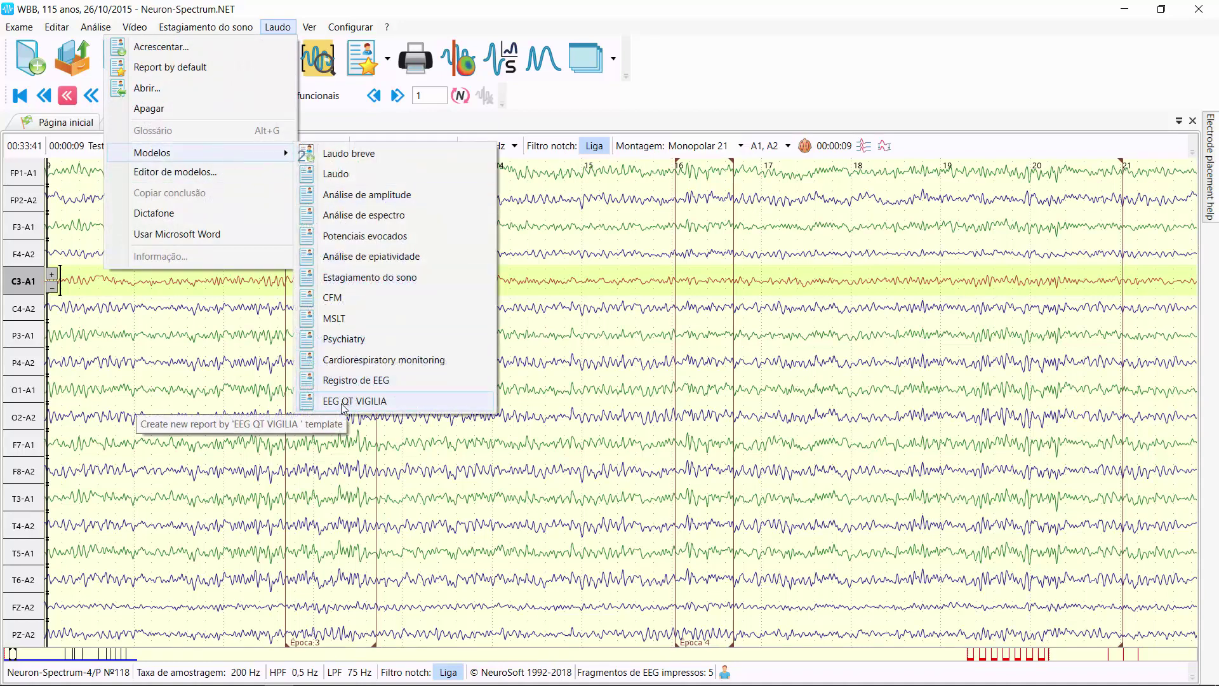
pyautogui.click(351, 402)
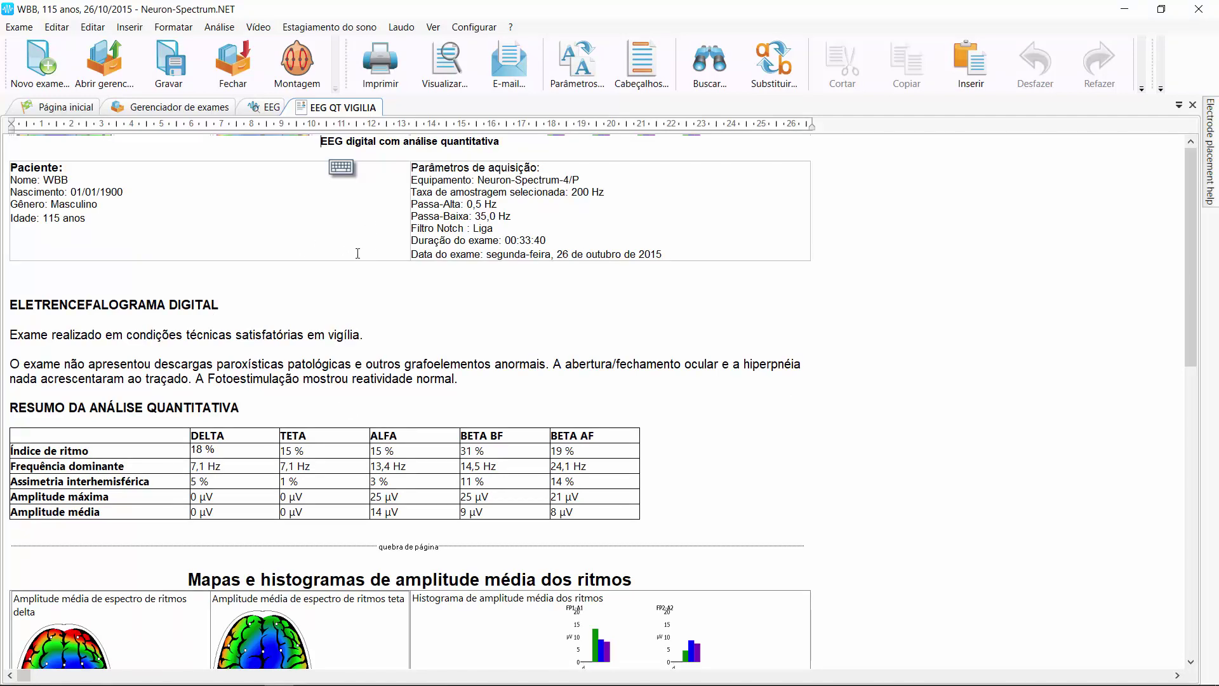
pyautogui.click(295, 315)
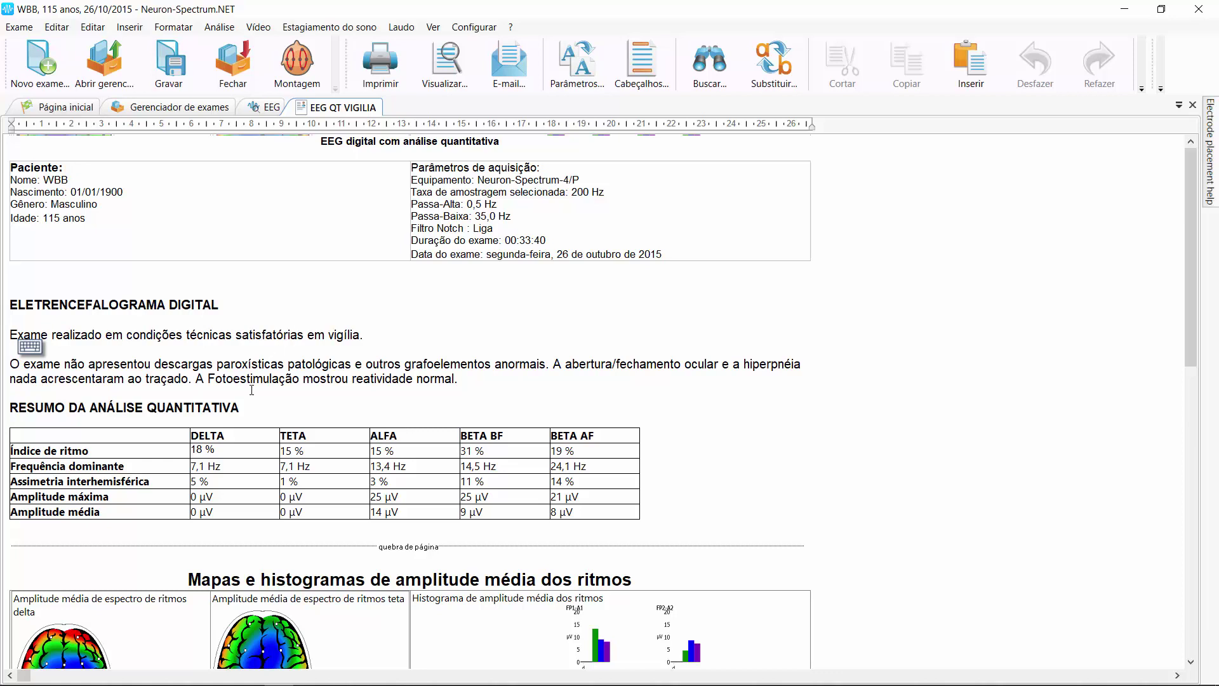
pyautogui.click(226, 447)
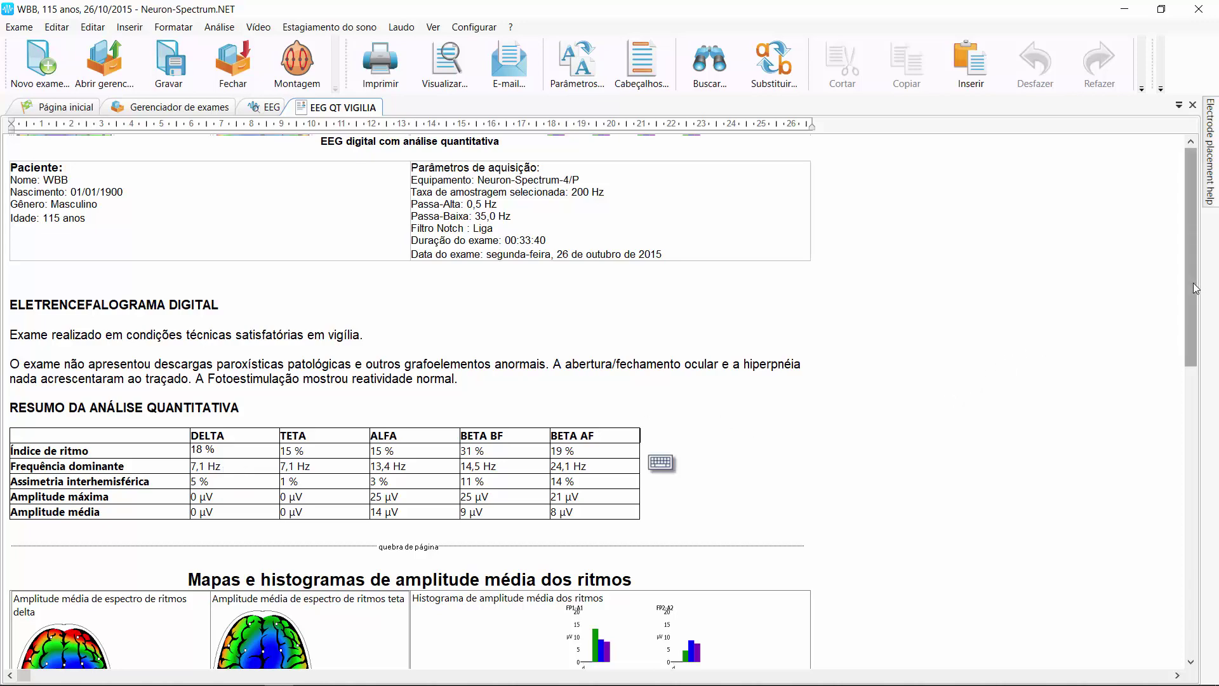
pyautogui.moveTo(1199, 287); pyautogui.dragTo(1205, 558)
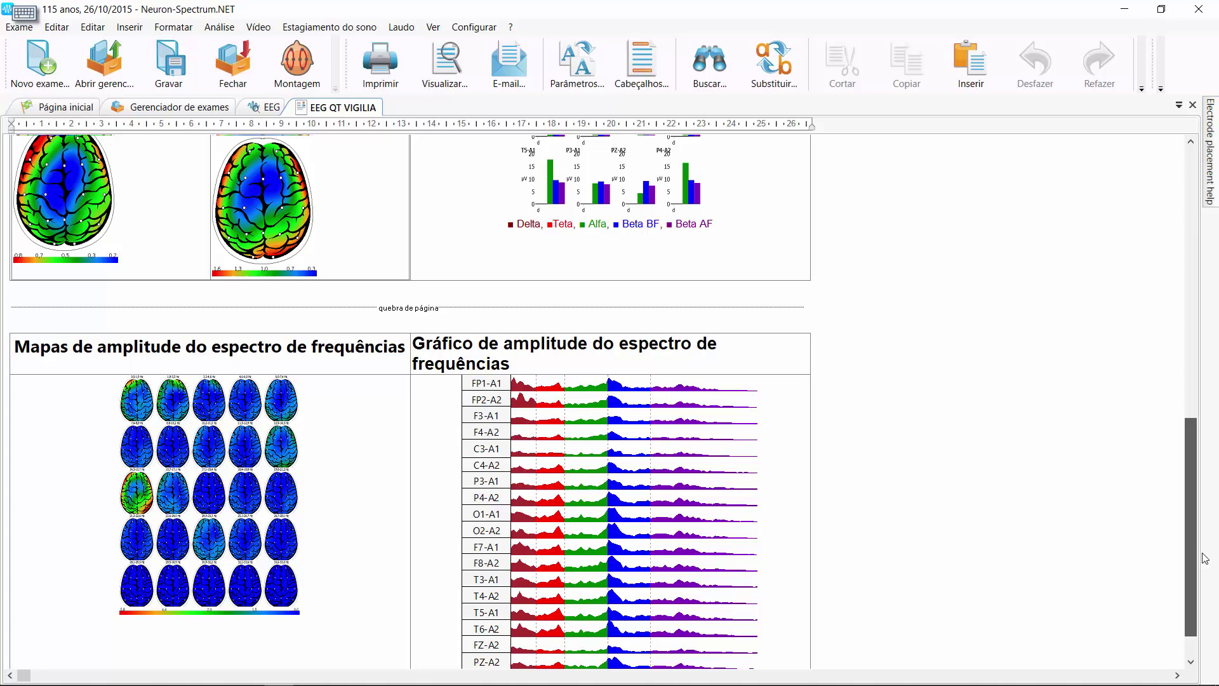
pyautogui.moveTo(1204, 561); pyautogui.dragTo(1204, 590)
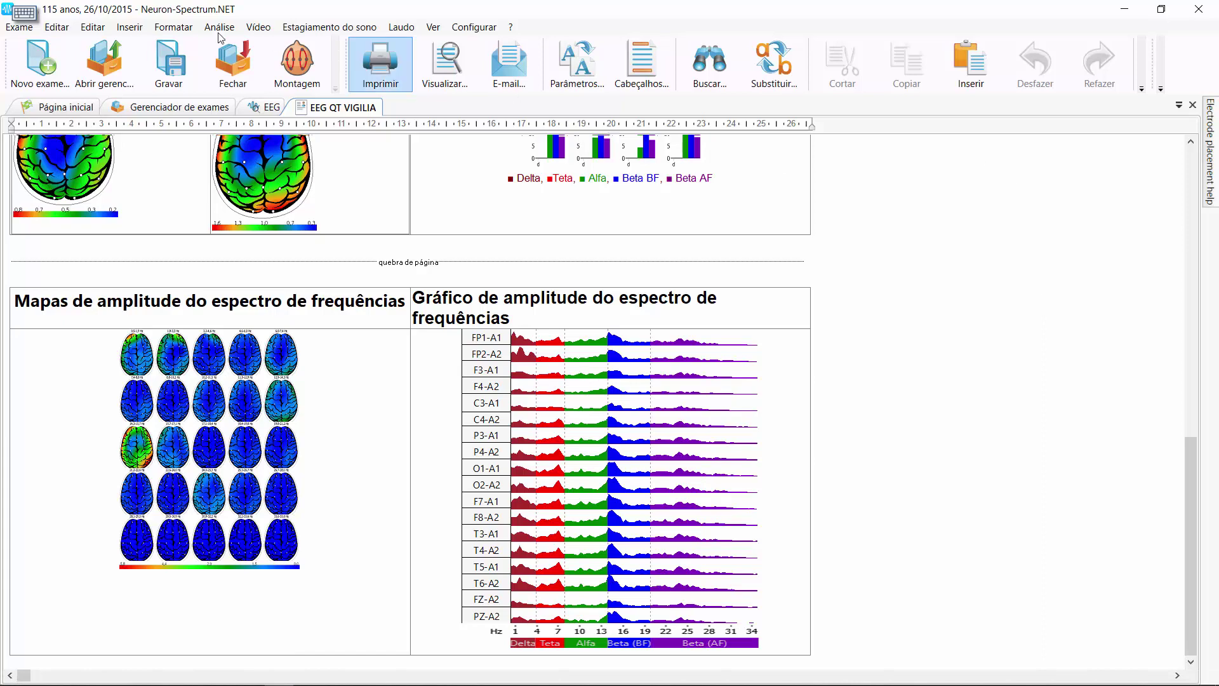
# Open the EEG QT VIGILIA template in the report template editor and maximize the editor window.
pyautogui.click(94, 27)
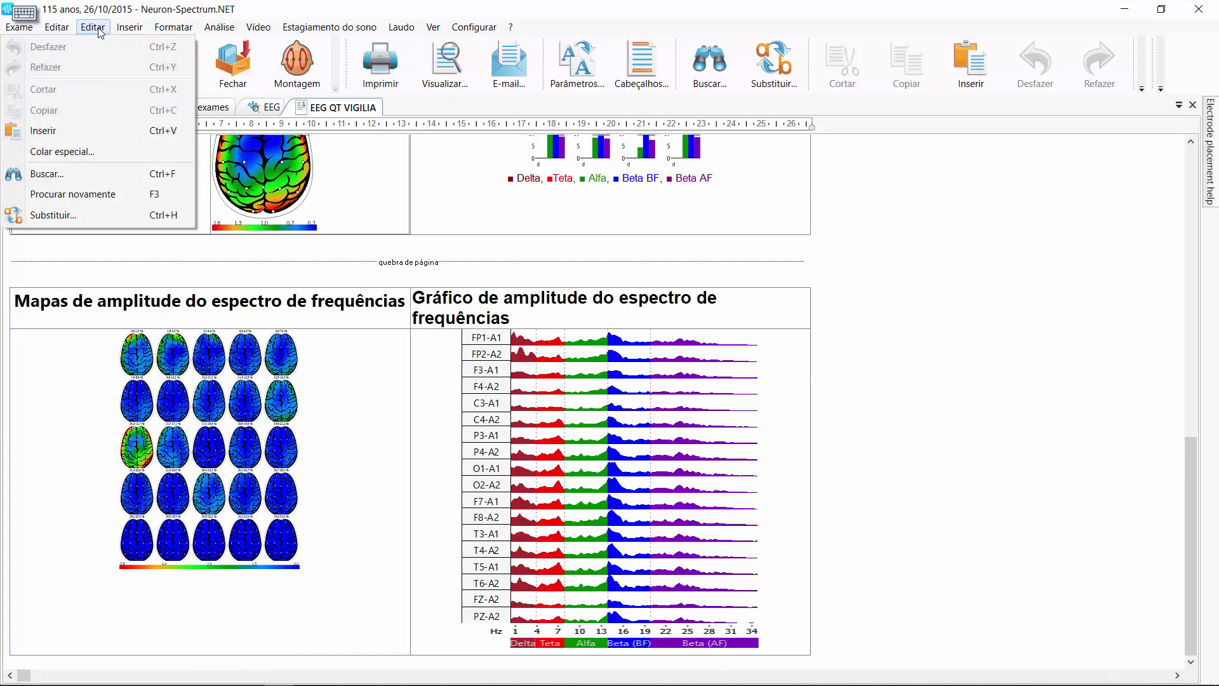
pyautogui.click(401, 27)
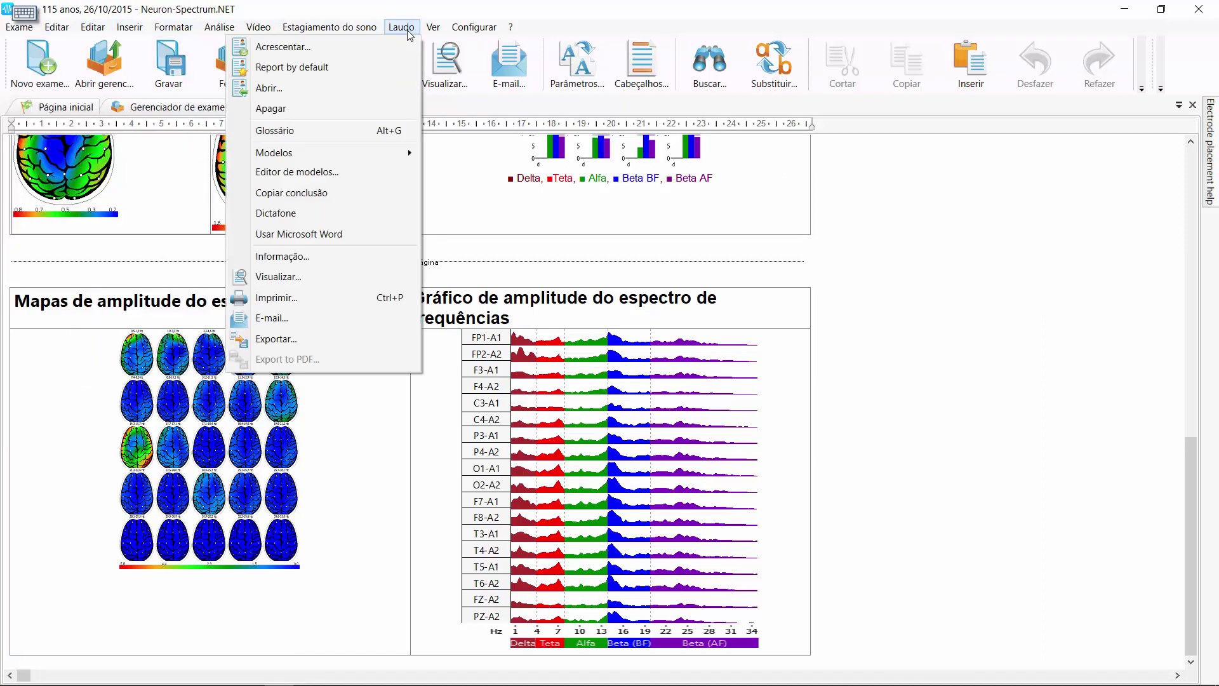
pyautogui.click(319, 171)
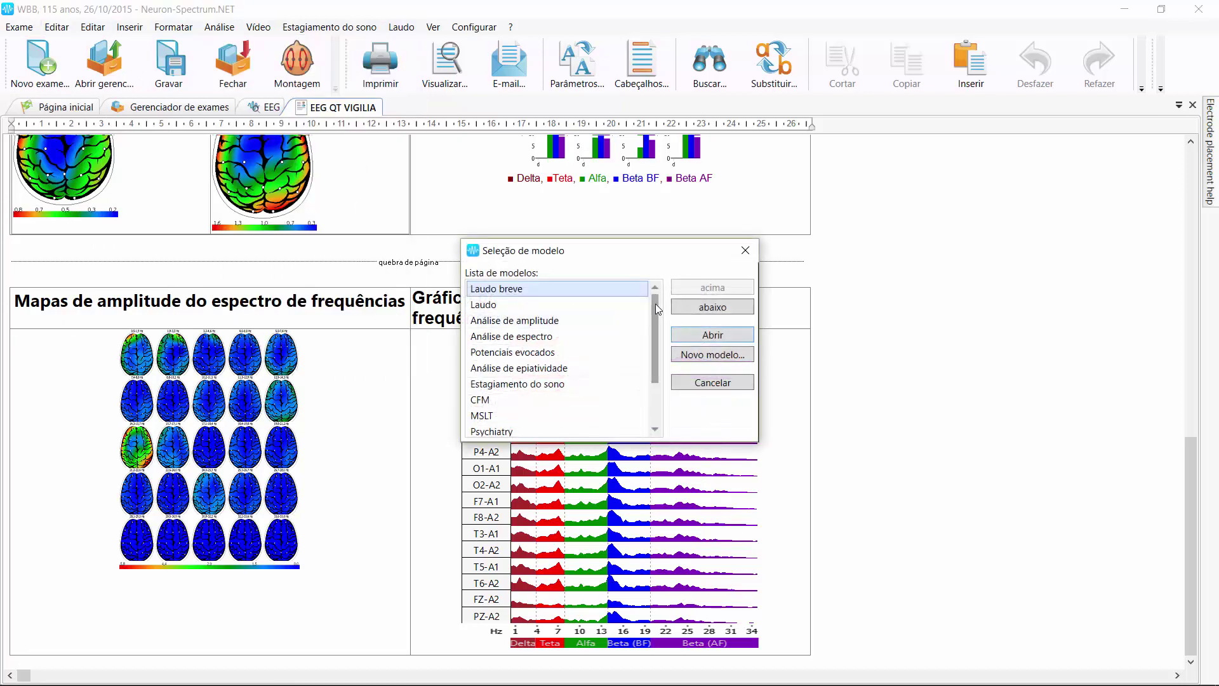
pyautogui.moveTo(655, 309); pyautogui.dragTo(654, 409)
pyautogui.click(569, 416)
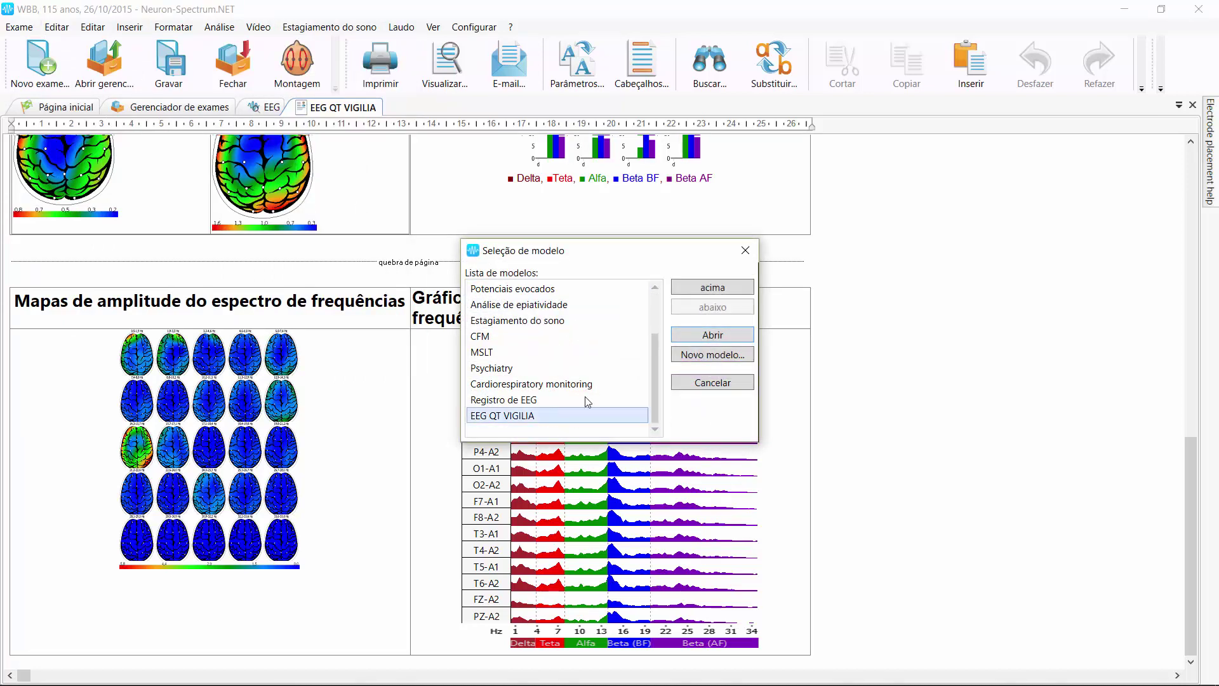
pyautogui.click(708, 335)
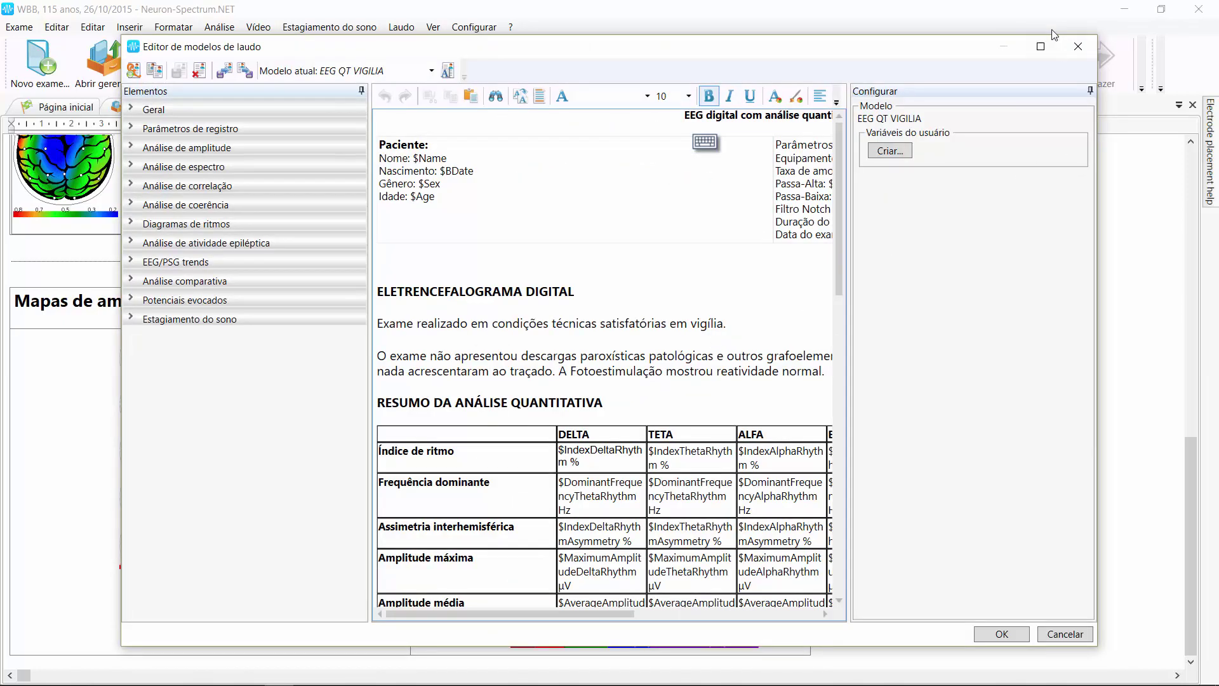
pyautogui.click(1041, 48)
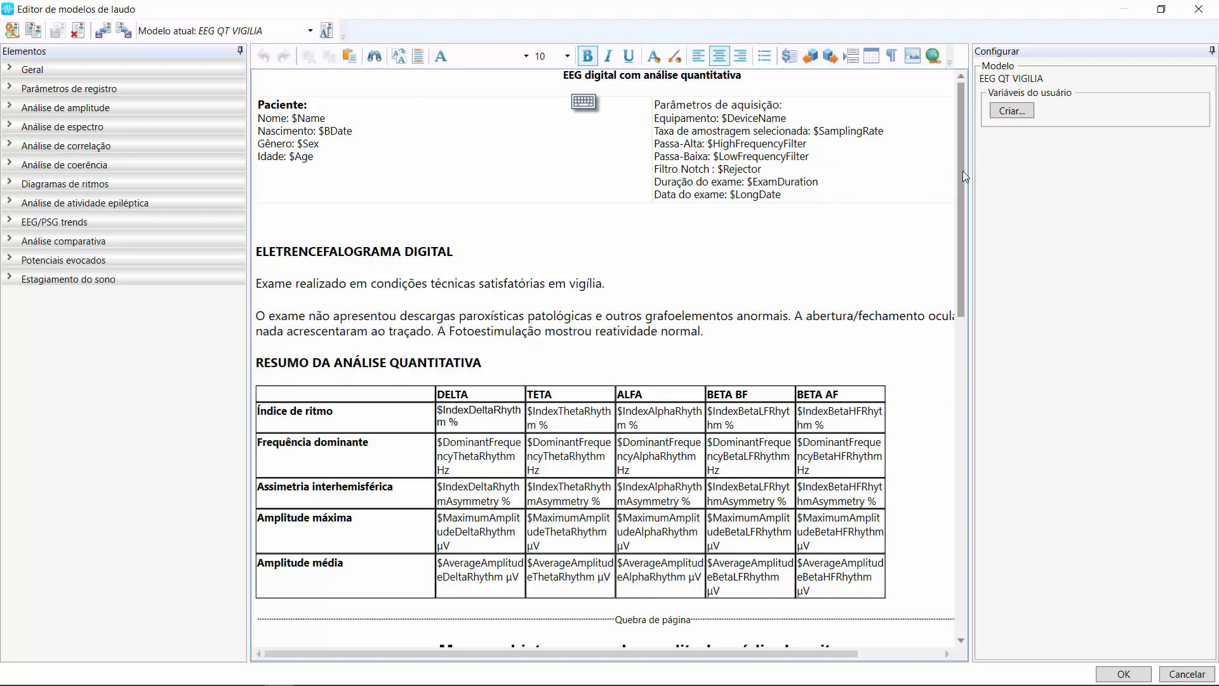
# Check the Geral and Parâmetros de registro element groups, and place the cursor in the Amplitude média cell of the summary table.
pyautogui.click(10, 73)
pyautogui.click(9, 71)
pyautogui.click(8, 72)
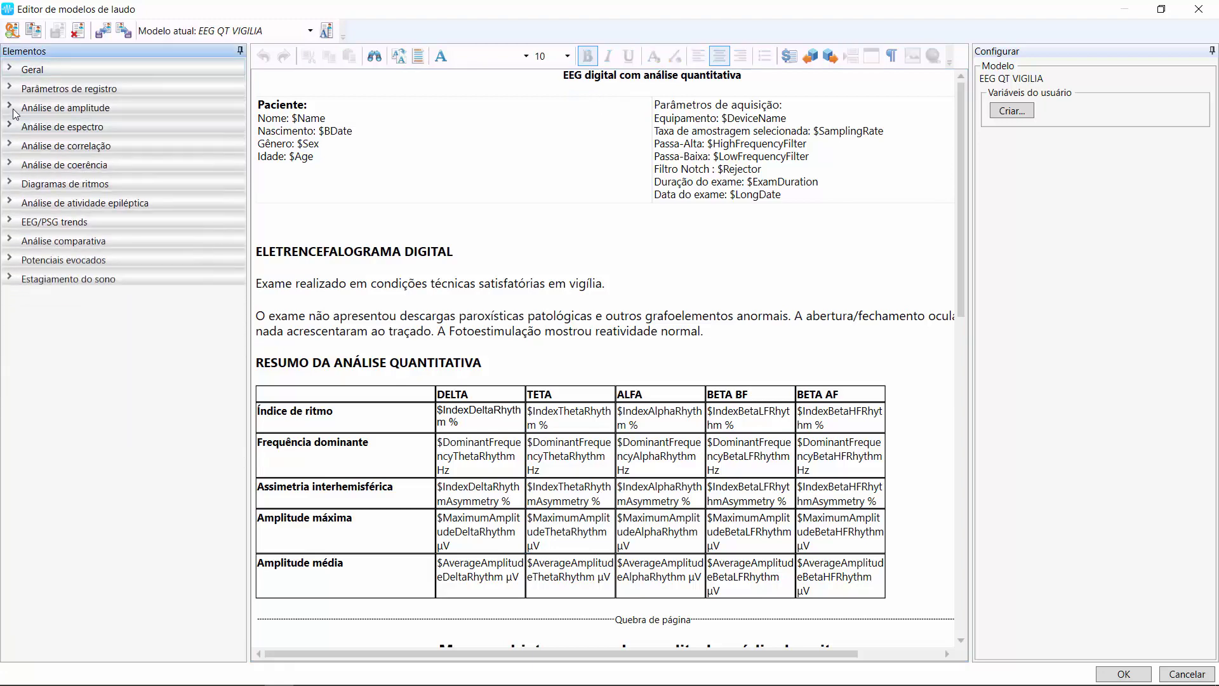
pyautogui.click(11, 91)
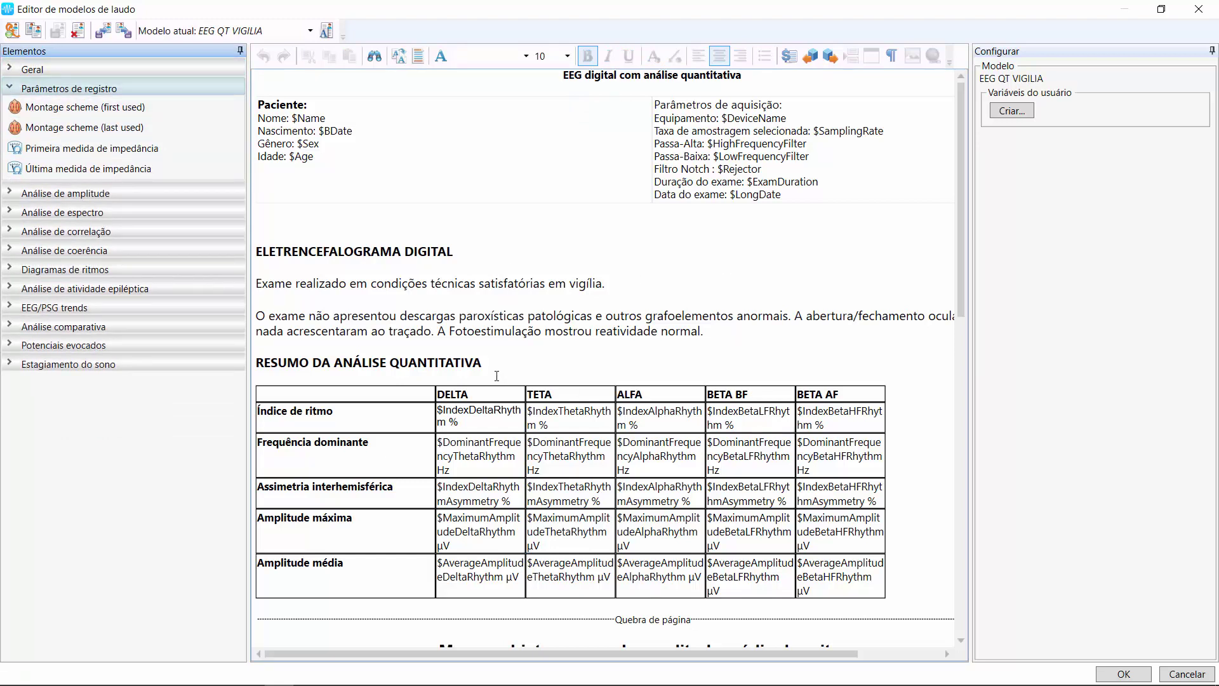
pyautogui.click(402, 589)
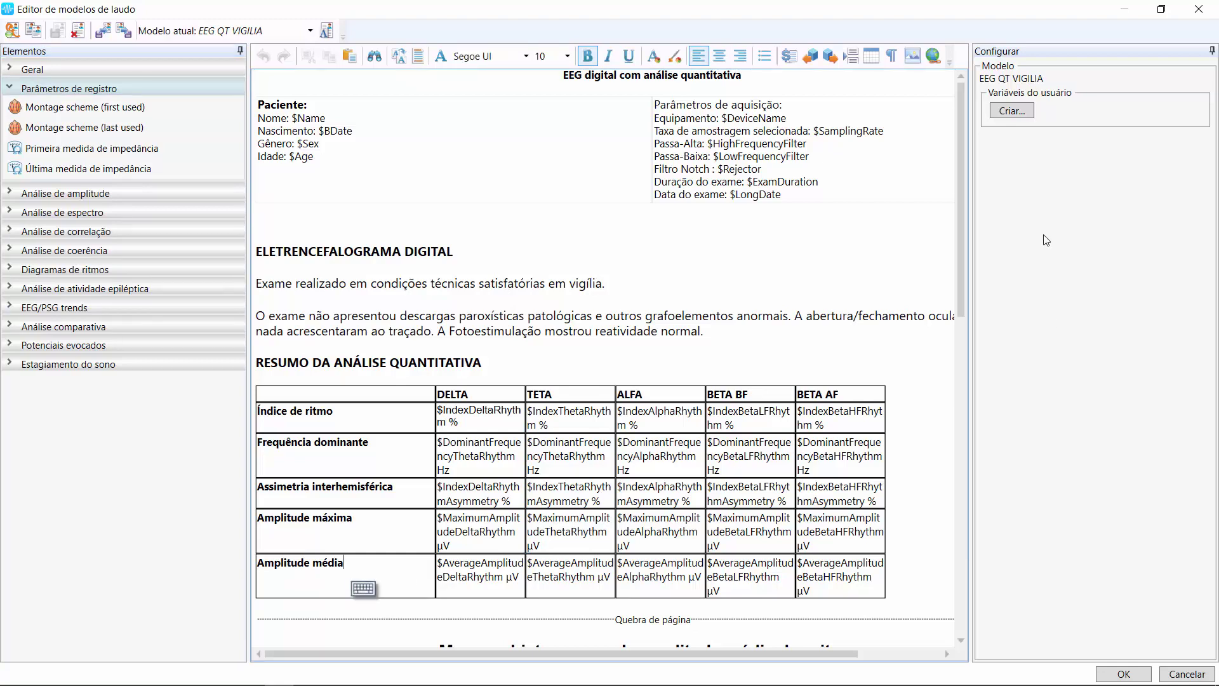
# Select the average rhythm amplitude histogram in the template and examine its size and title settings.
pyautogui.moveTo(961, 195); pyautogui.dragTo(958, 414)
pyautogui.click(828, 231)
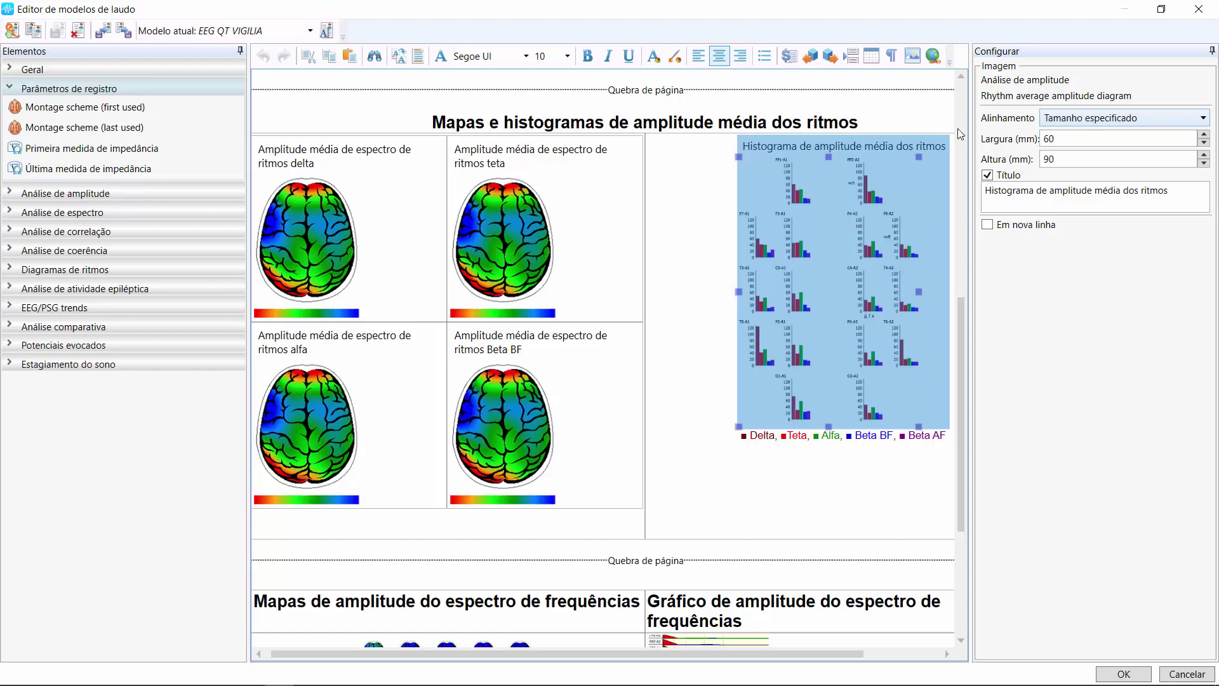
pyautogui.click(1072, 140)
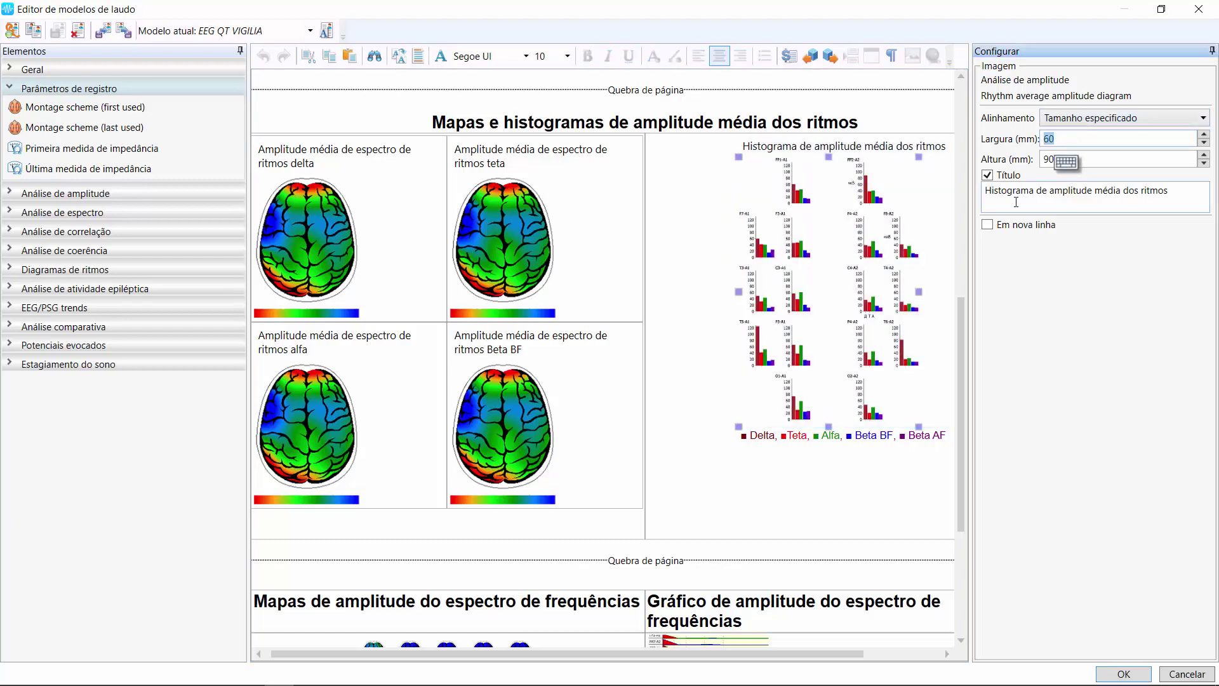
pyautogui.scroll(1, 961, 321)
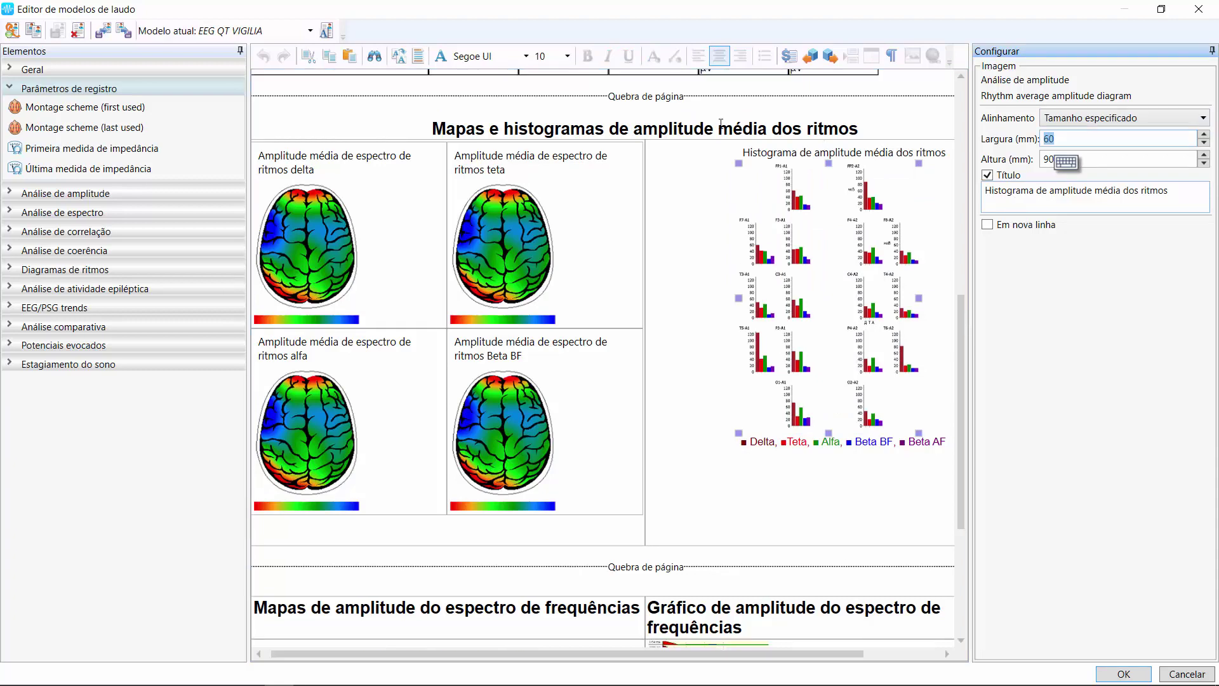
# Expand the Análise de espectro element group and look through its available tables, graphs and maps.
pyautogui.click(11, 213)
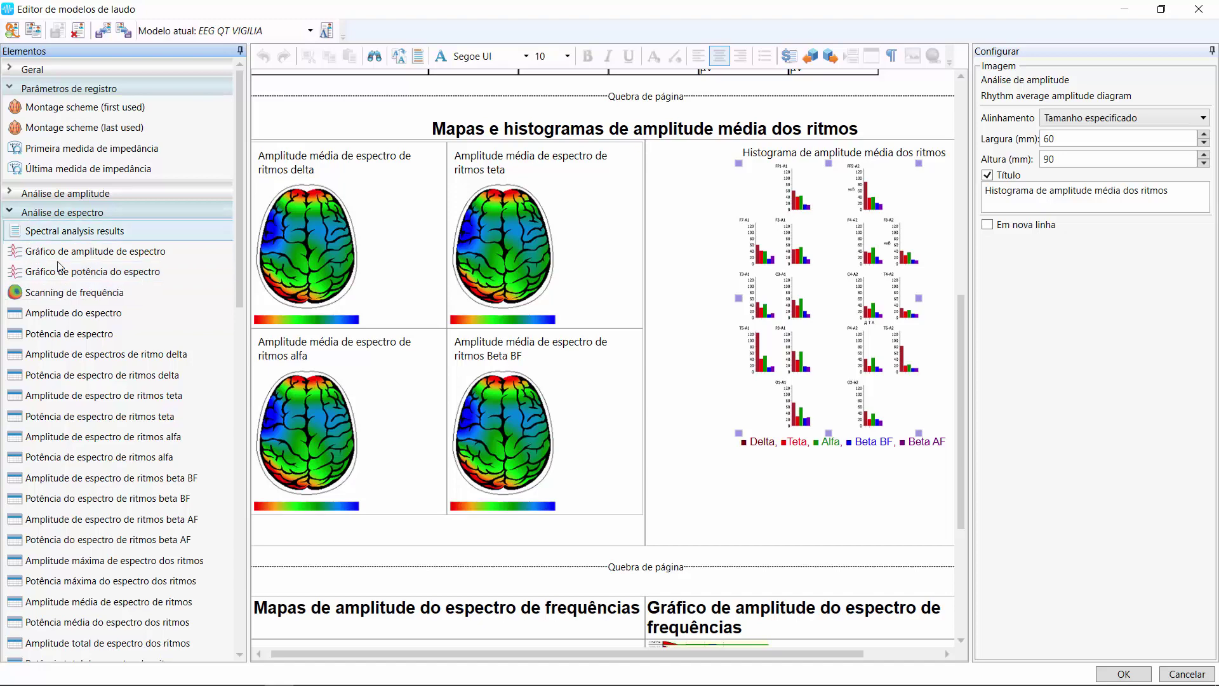
pyautogui.moveTo(240, 218); pyautogui.dragTo(221, 571)
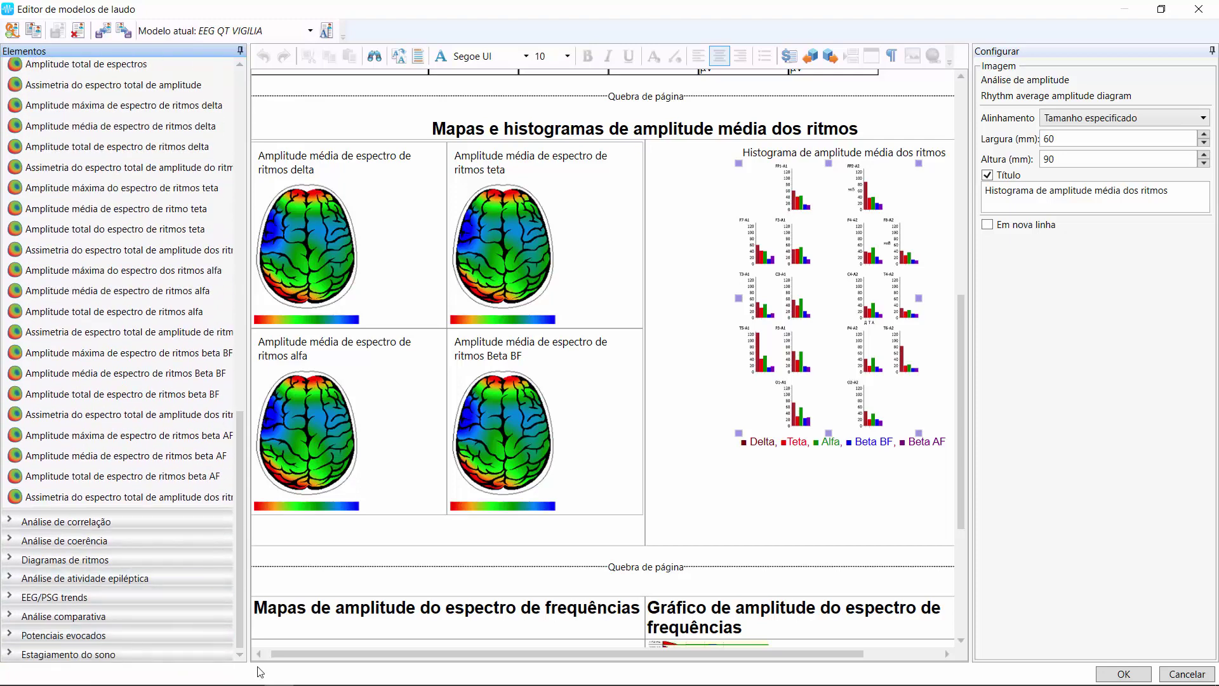
# Switch to Word and copy the whole "Tabela do Word" table from the document.
pyautogui.hotkey('alt', 'Tab')
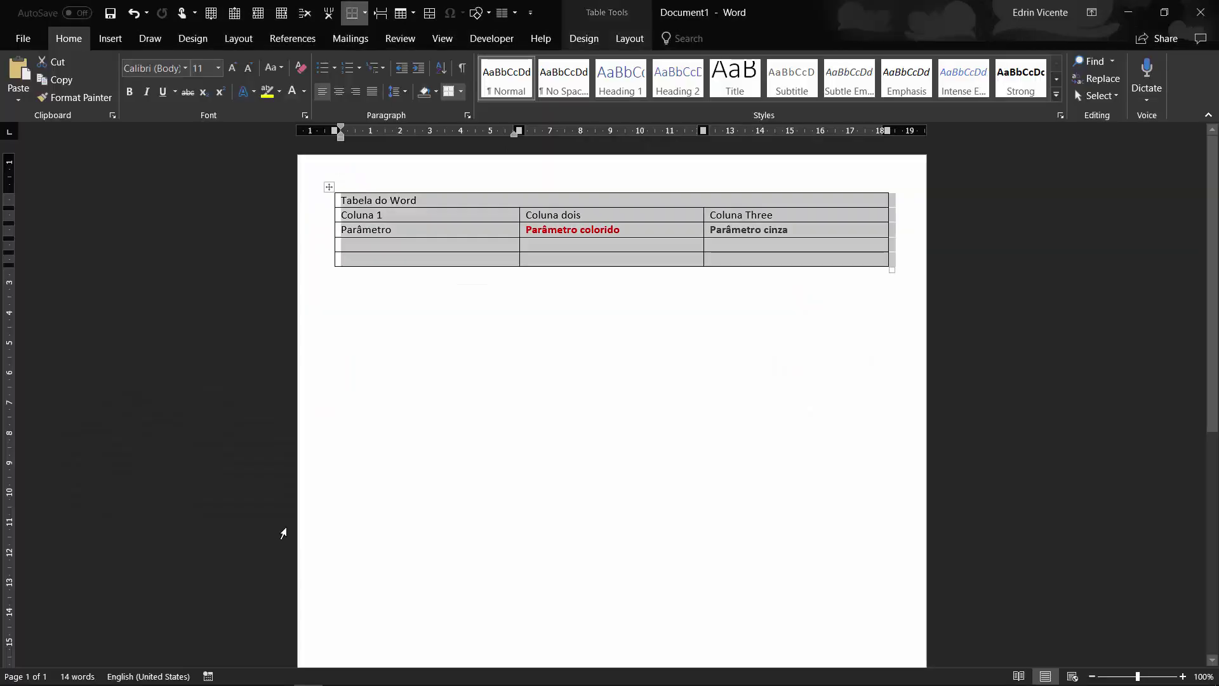
pyautogui.click(463, 315)
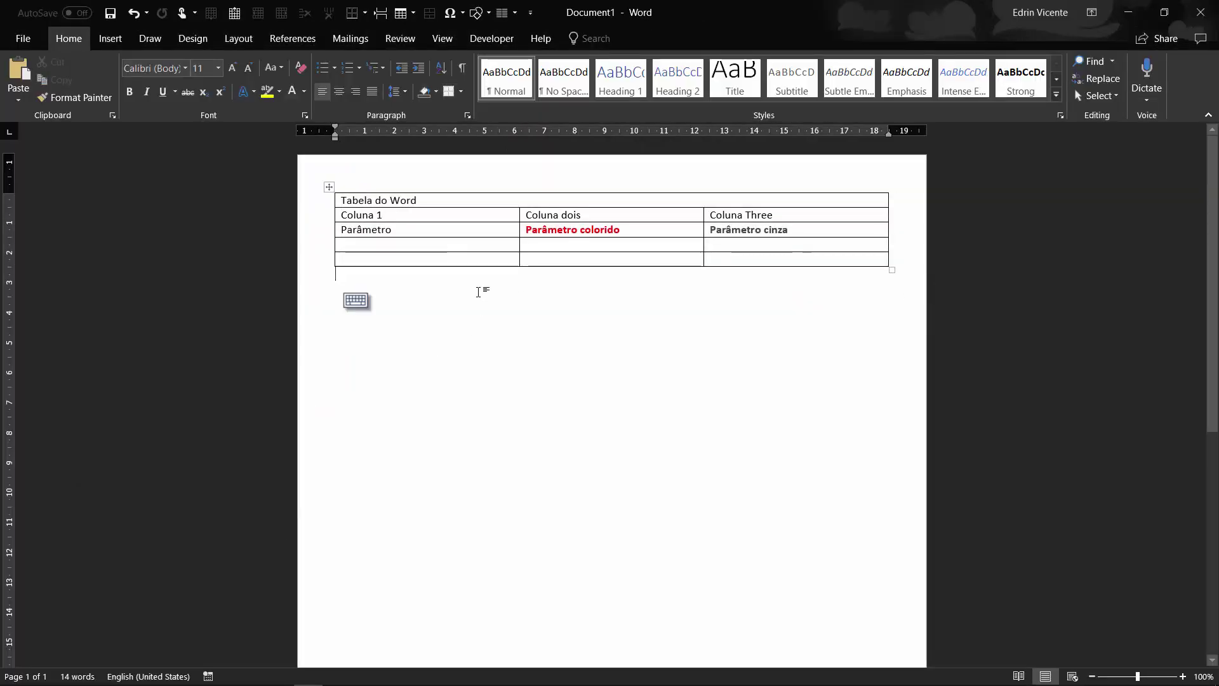
pyautogui.hotkey('ctrl', 'a')
pyautogui.hotkey('ctrl', 'c')
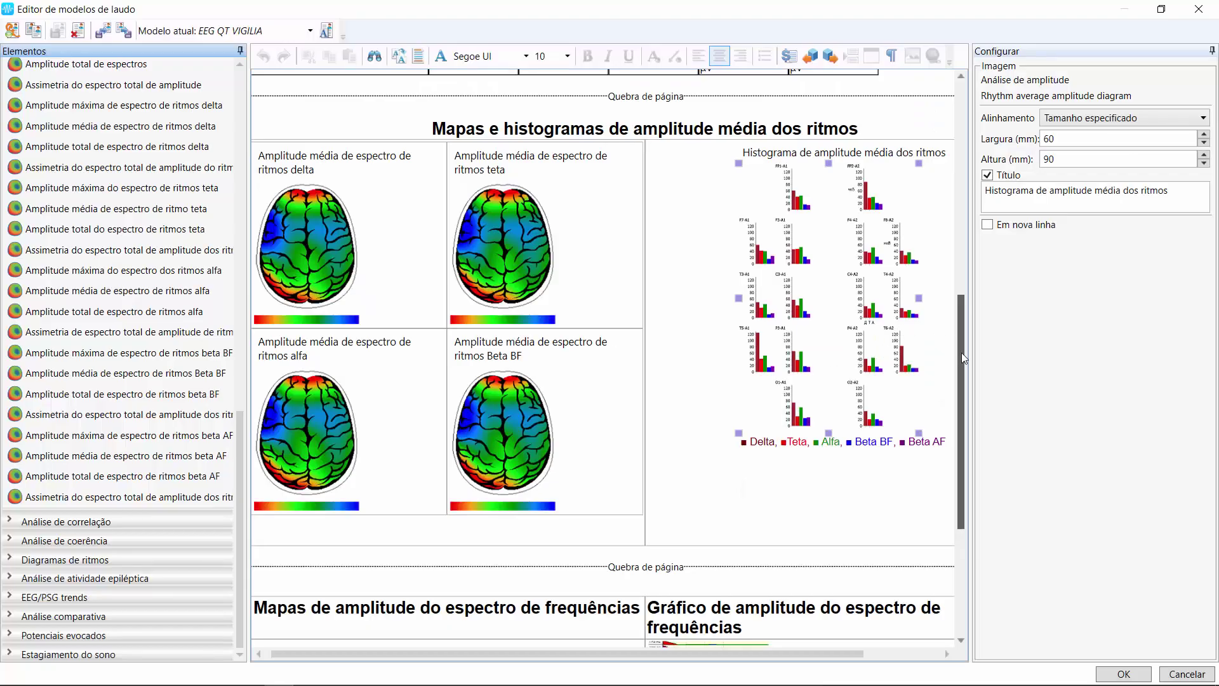
# Switch back to the report template editor and paste the Word table on the empty line above the ELETRENCEFALOGRAMA DIGITAL heading.
pyautogui.moveTo(961, 352); pyautogui.dragTo(969, 169)
pyautogui.click(354, 204)
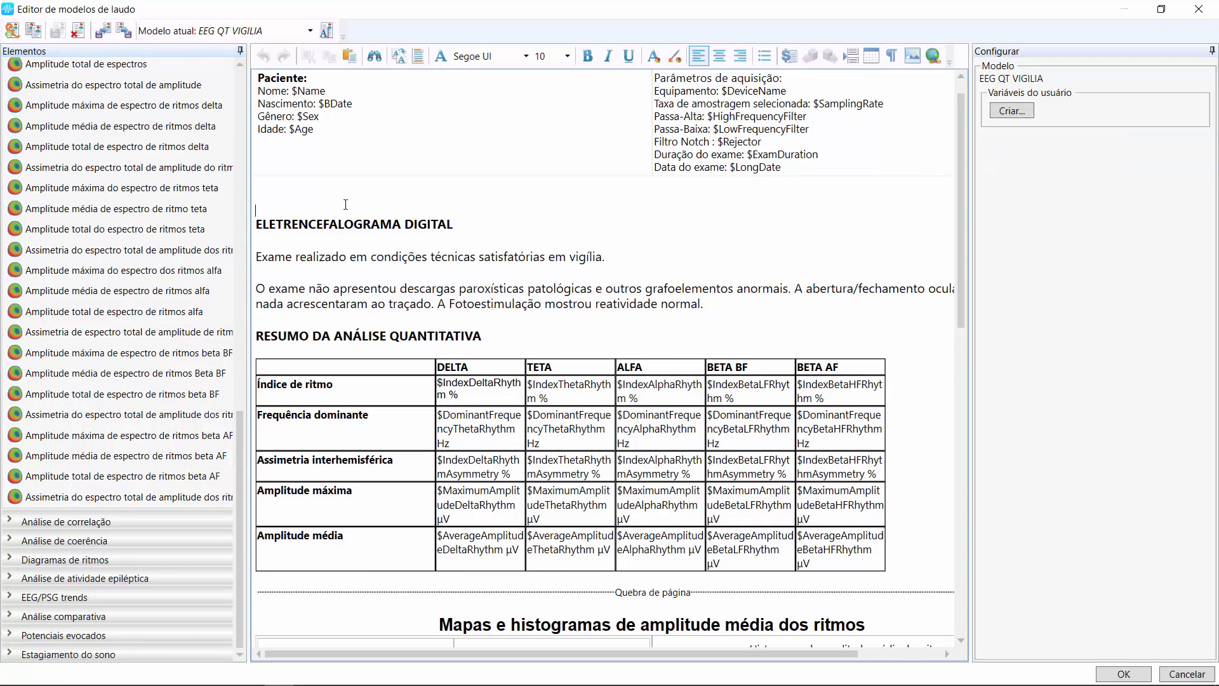
pyautogui.hotkey('ctrl', 'v')
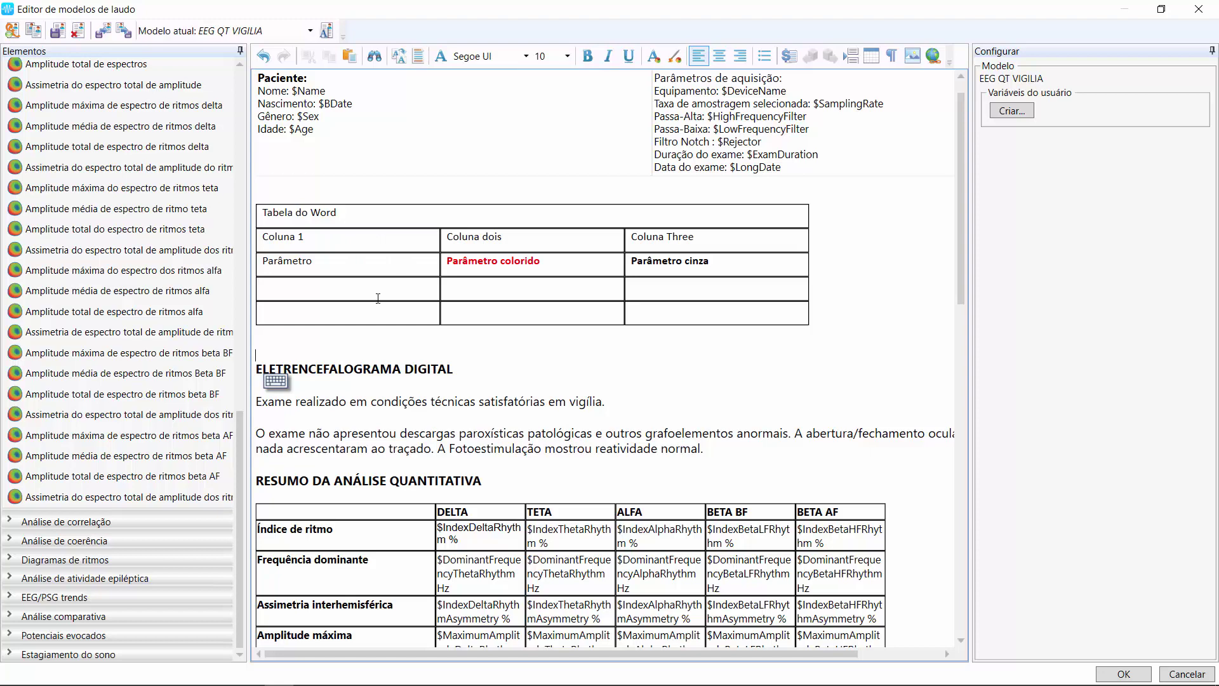
# Insert the "Ciclo de testes funcionais" element from the Geral group between the pasted table and the ELETRENCEFALOGRAMA DIGITAL heading.
pyautogui.click(447, 530)
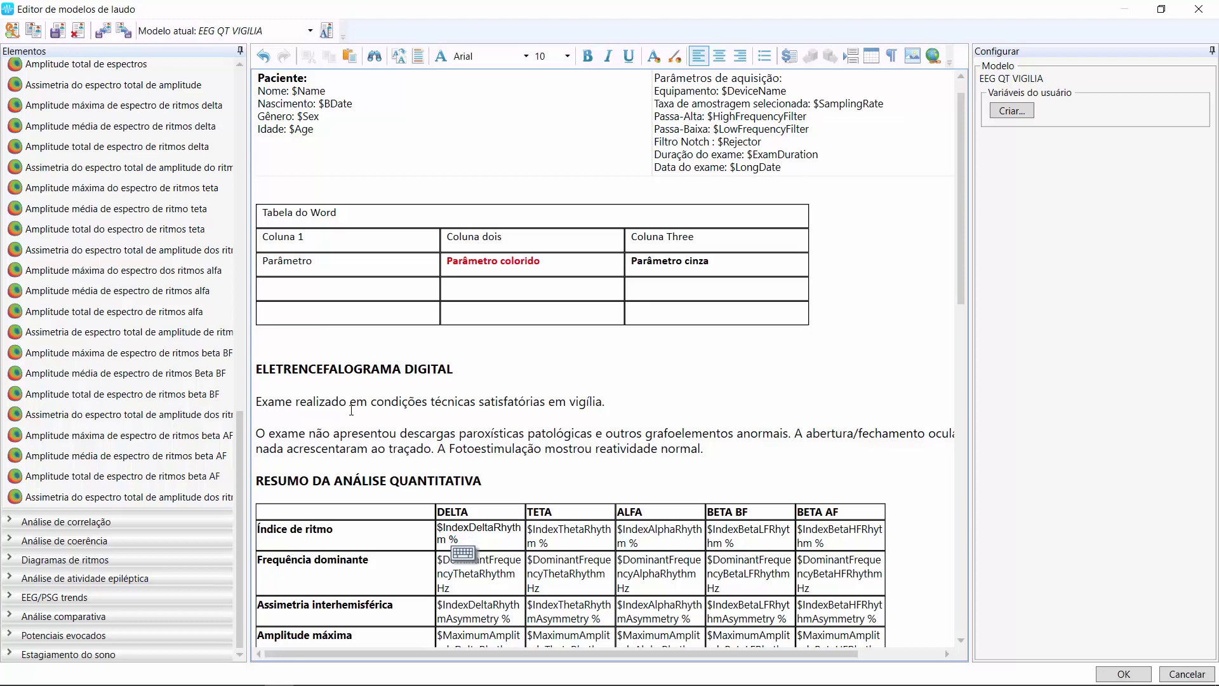
pyautogui.click(281, 354)
pyautogui.moveTo(239, 427); pyautogui.dragTo(239, 89)
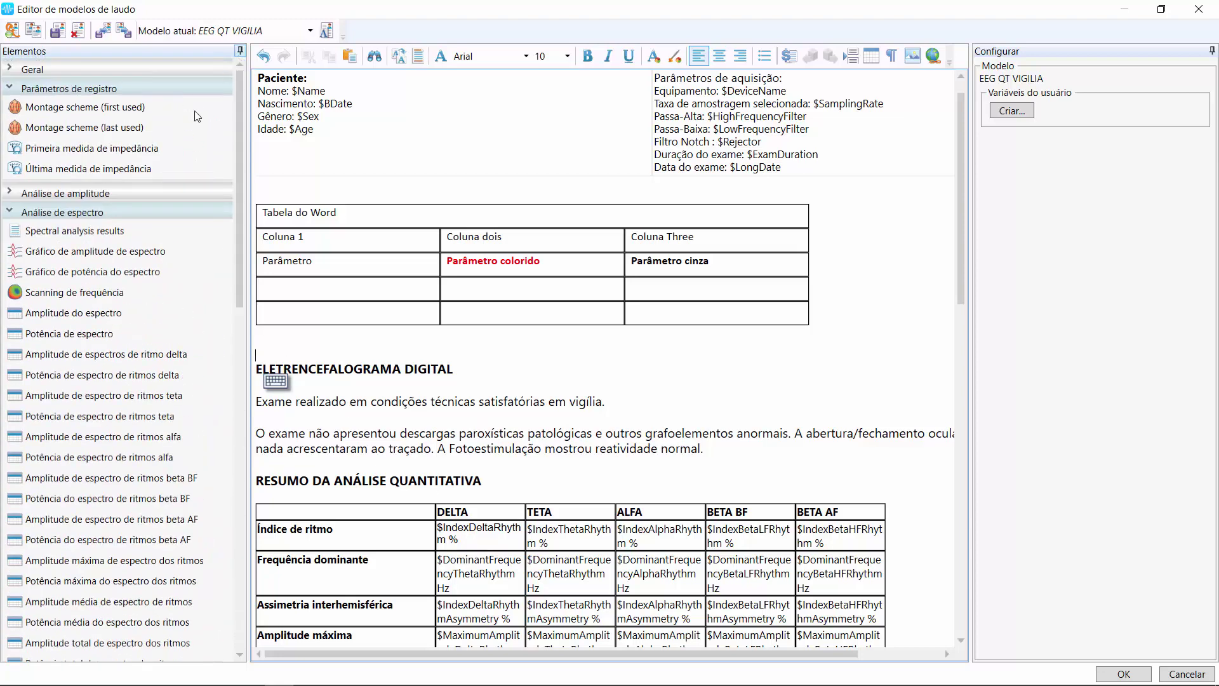
pyautogui.click(12, 214)
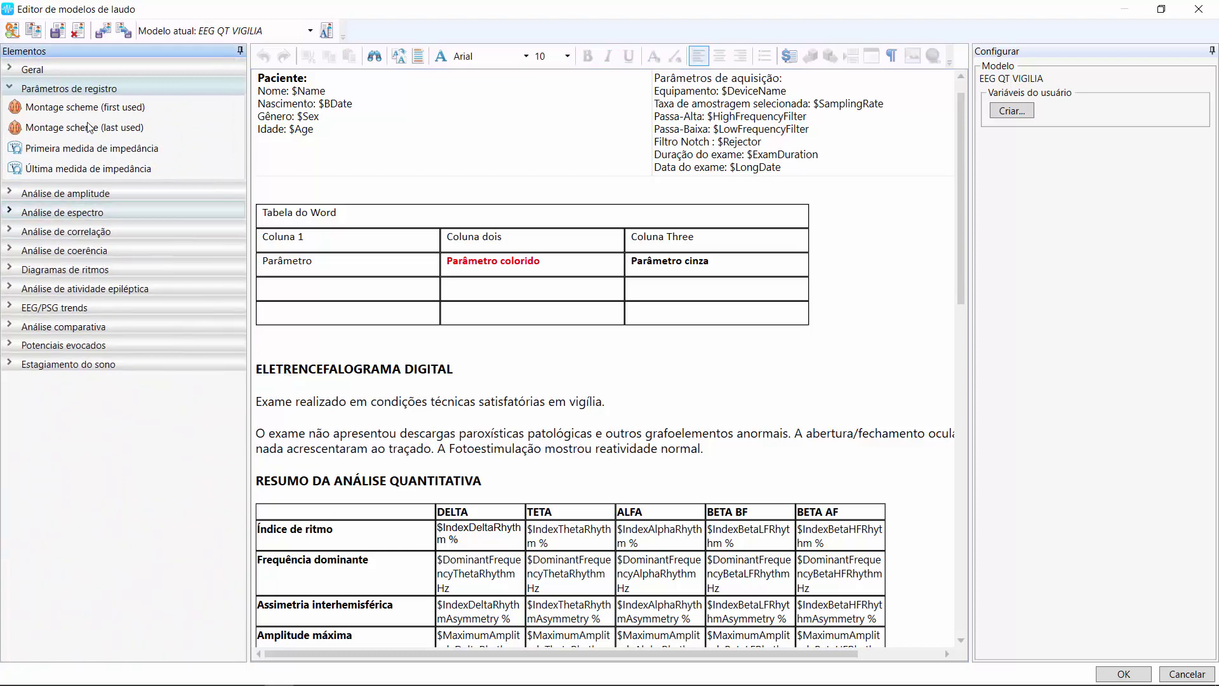
pyautogui.click(9, 70)
pyautogui.moveTo(57, 153); pyautogui.dragTo(271, 348)
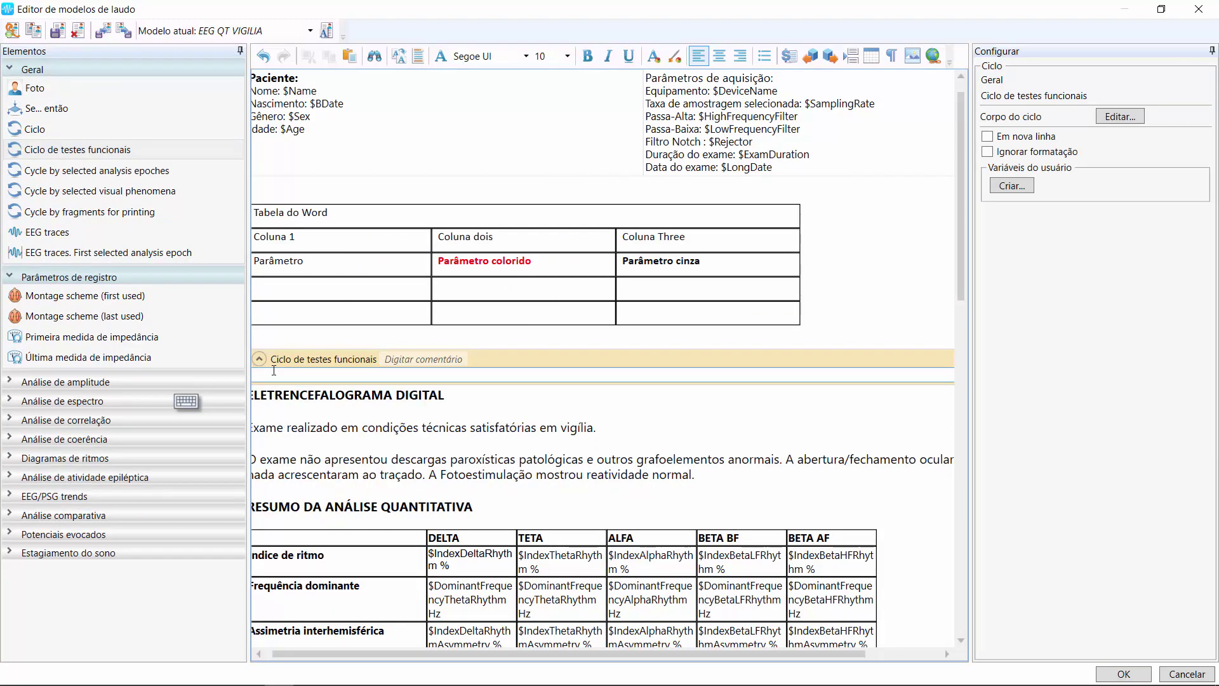
# Insert the dominant alpha rhythm frequency variable, $DominantFrequencyAlphaRhythm, into the body of the functional tests cycle.
pyautogui.click(791, 59)
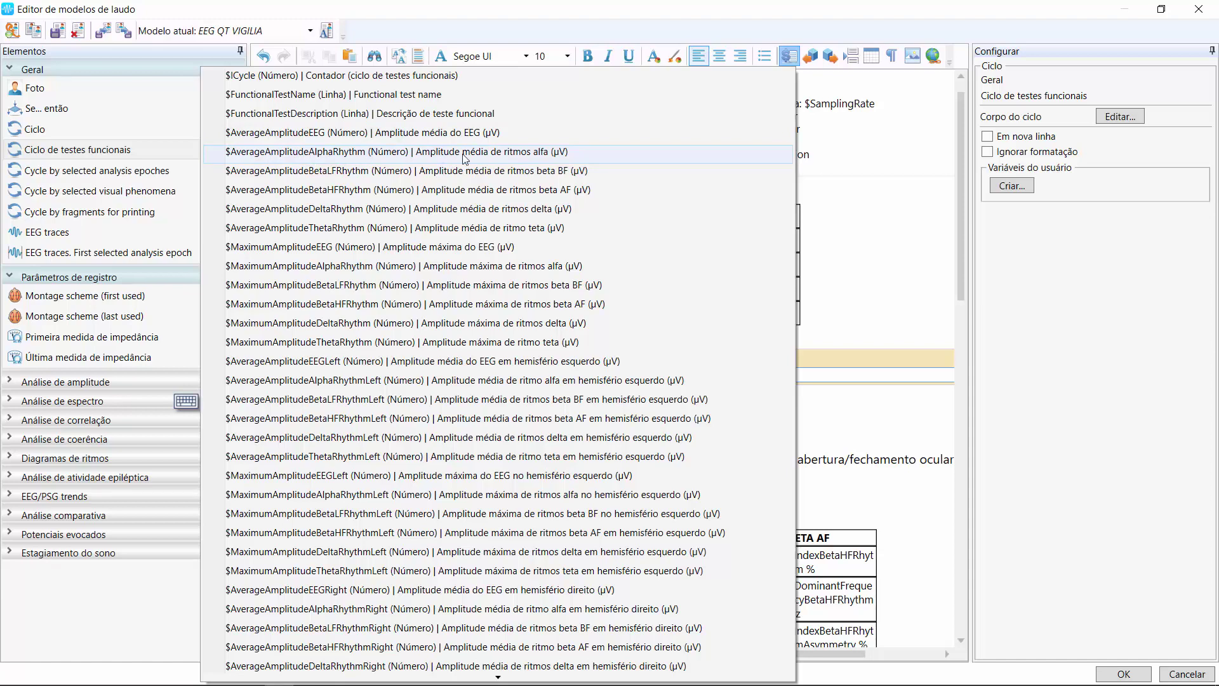
pyautogui.moveTo(499, 677)
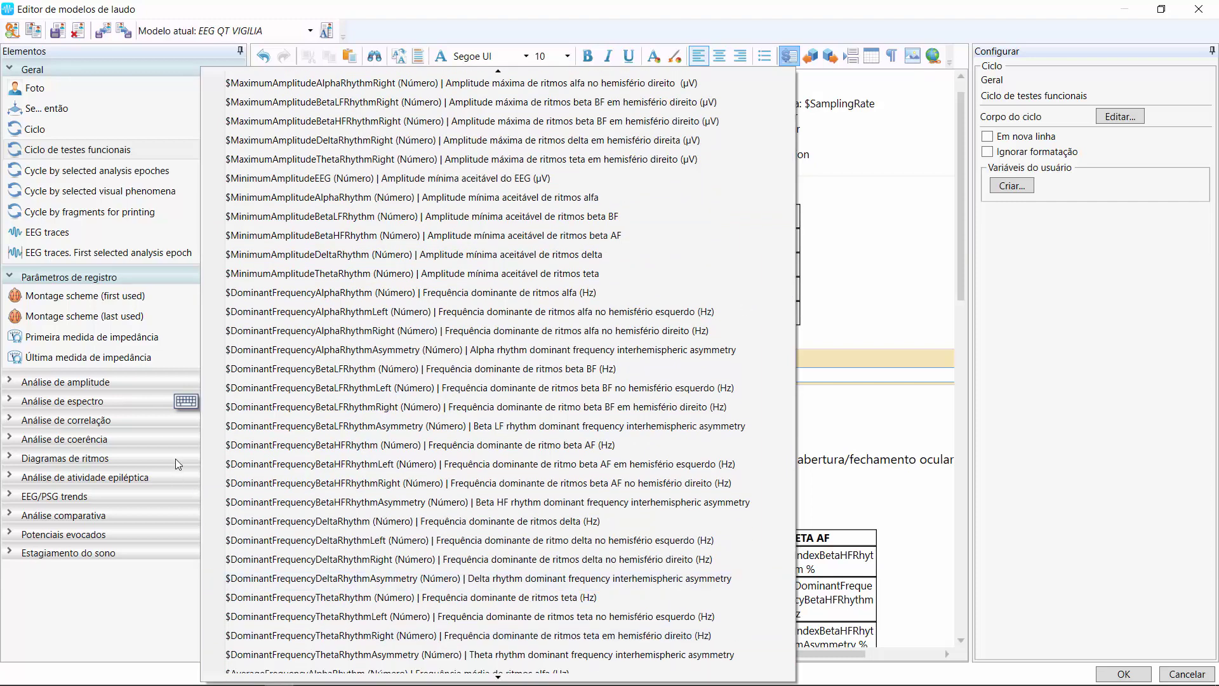
pyautogui.click(492, 293)
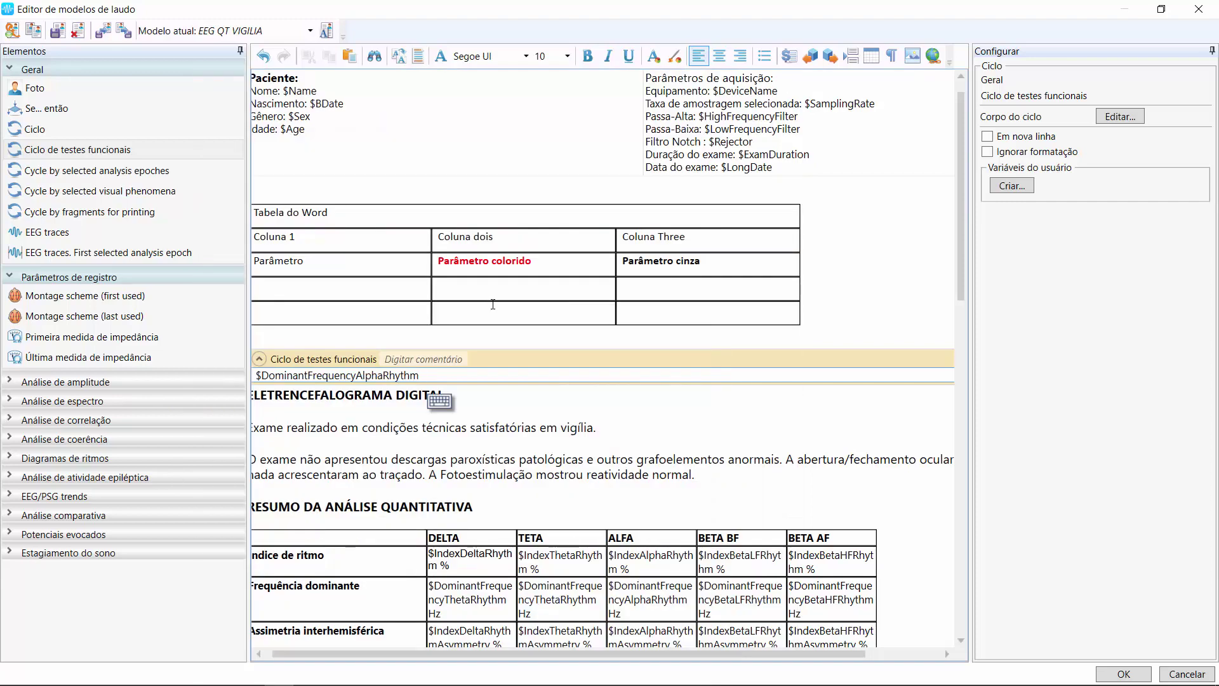
# Copy $DominantFrequencyAlphaRhythm from the cycle to the end of the sentence ending in "em vigília.", separated by a space.
pyautogui.doubleClick(430, 375)
pyautogui.hotkey('ctrl', 'c')
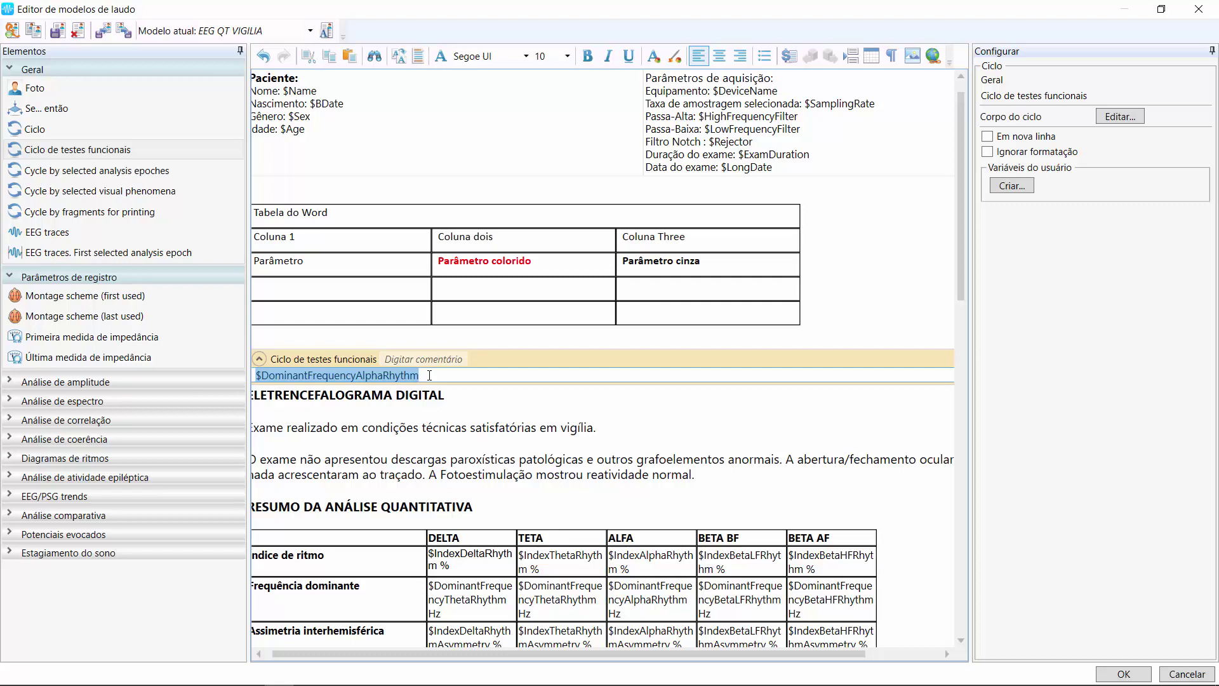
pyautogui.click(598, 428)
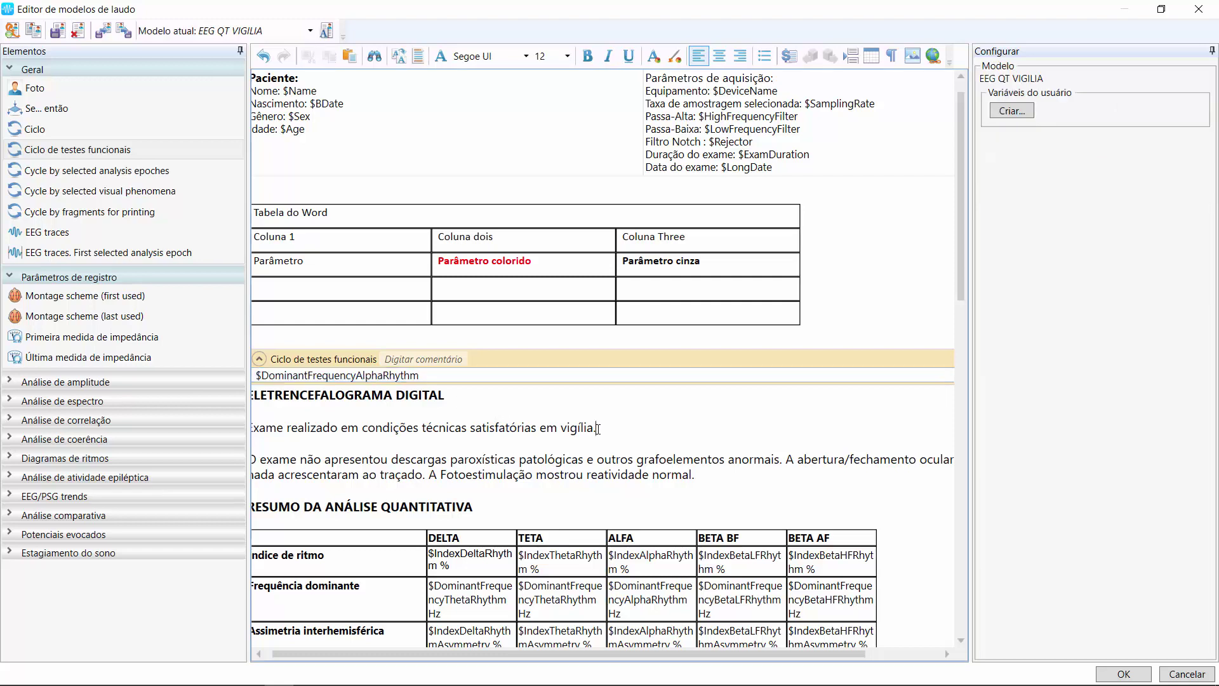
pyautogui.hotkey('ctrl', 'v')
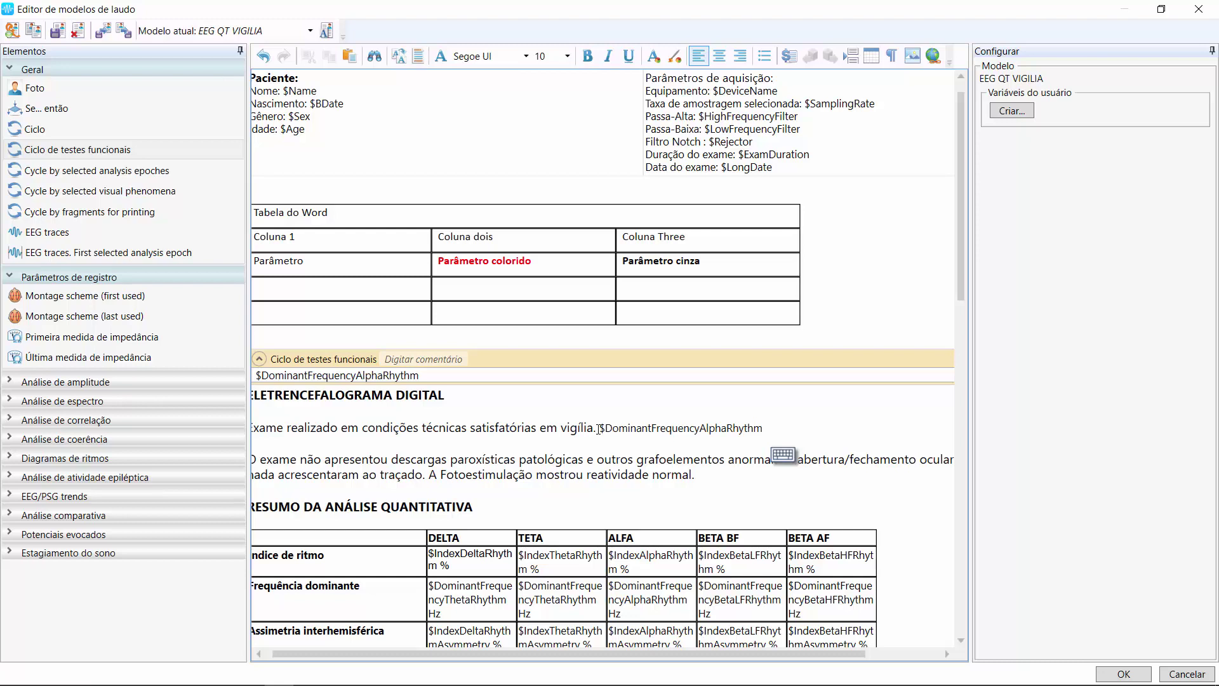
pyautogui.click(604, 428)
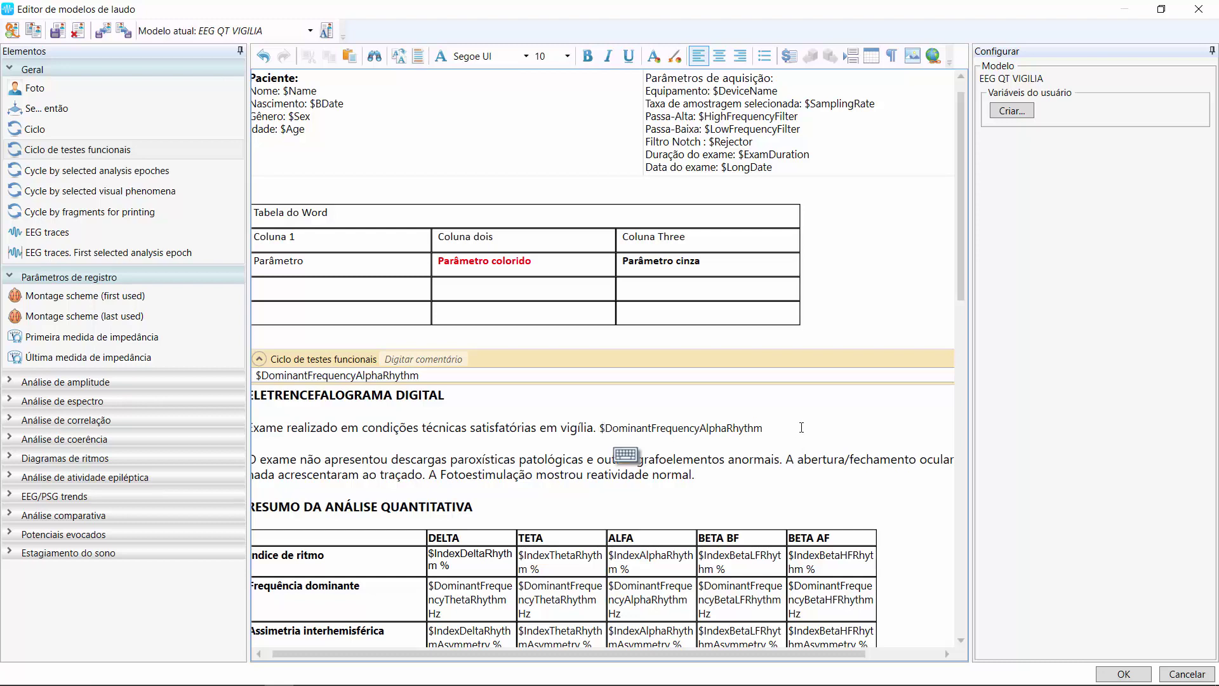
pyautogui.keyDown('shift'); pyautogui.click(763, 428); pyautogui.keyUp('shift')
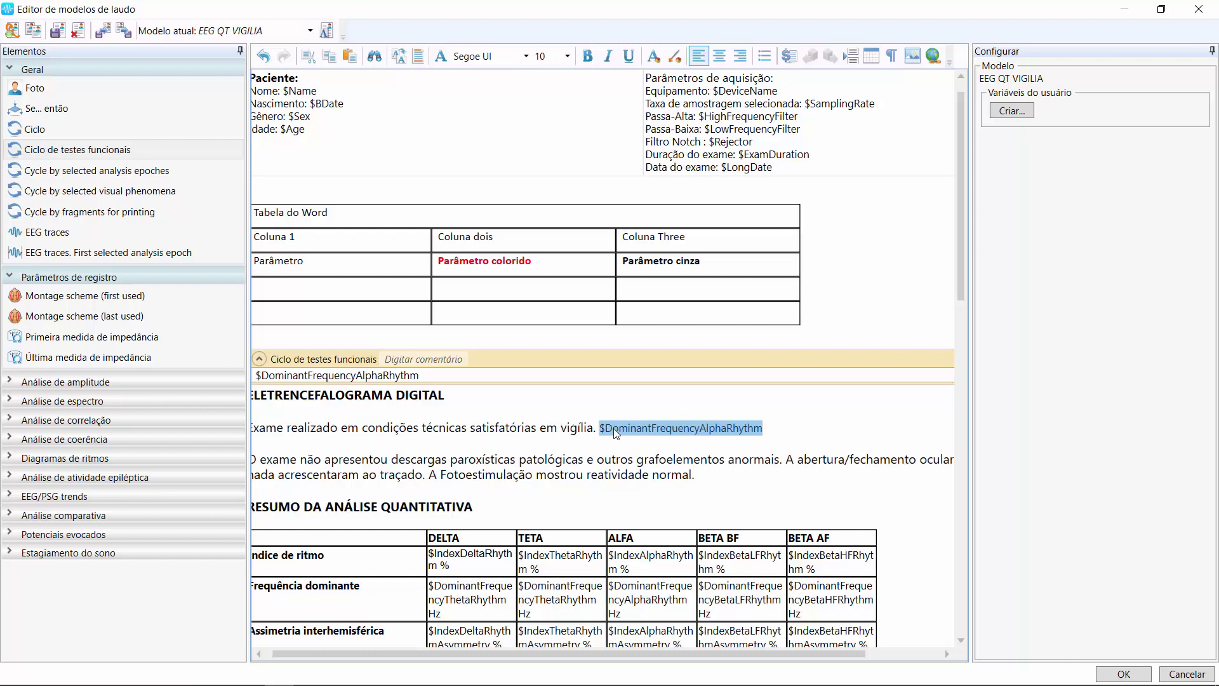
pyautogui.click(607, 429)
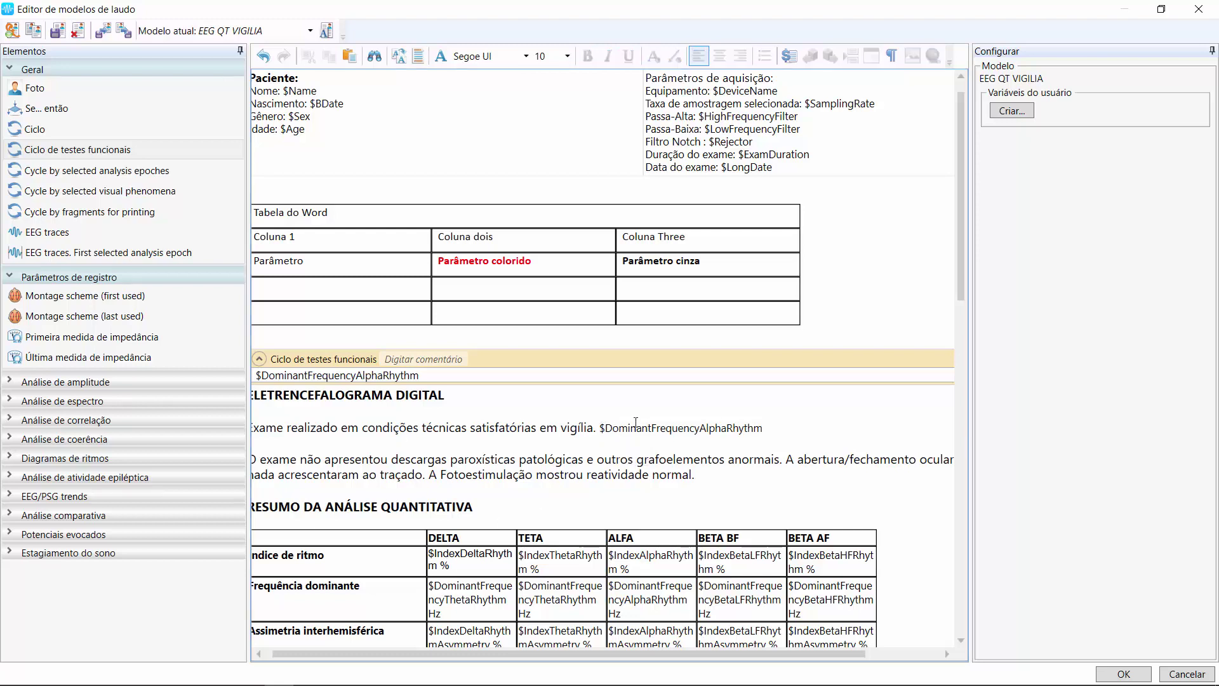
# Check the template's page orientation and margin settings and its header and footer fields without changing them.
pyautogui.click(399, 56)
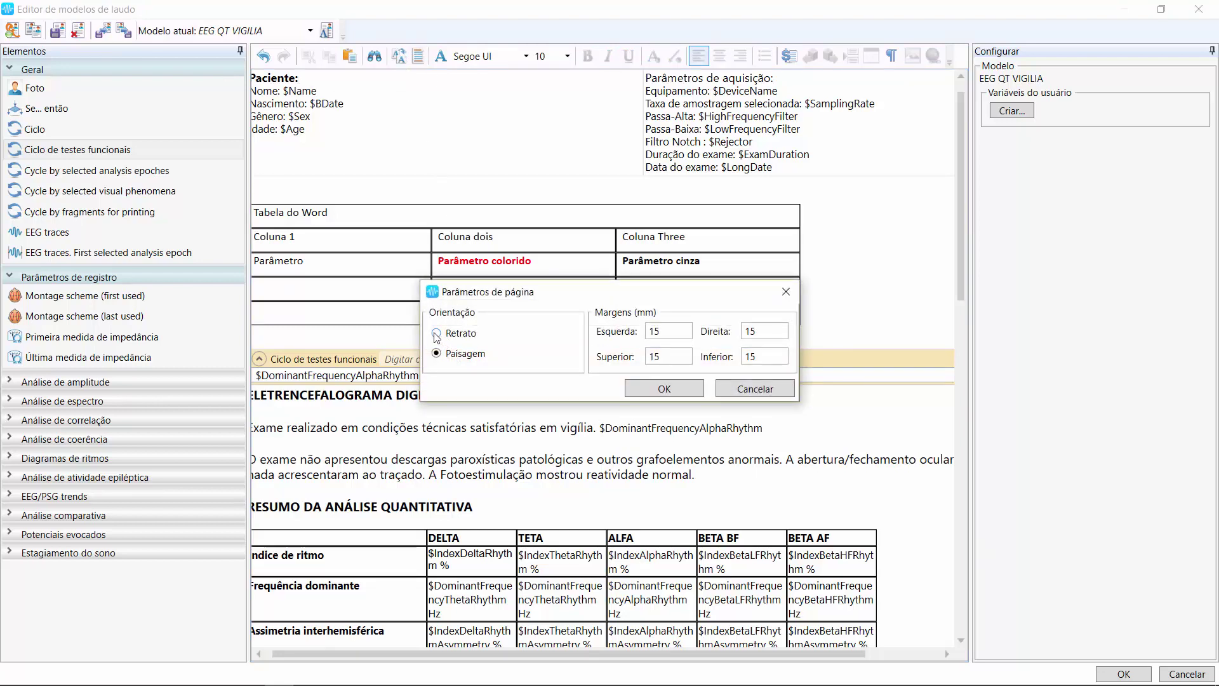
pyautogui.click(742, 389)
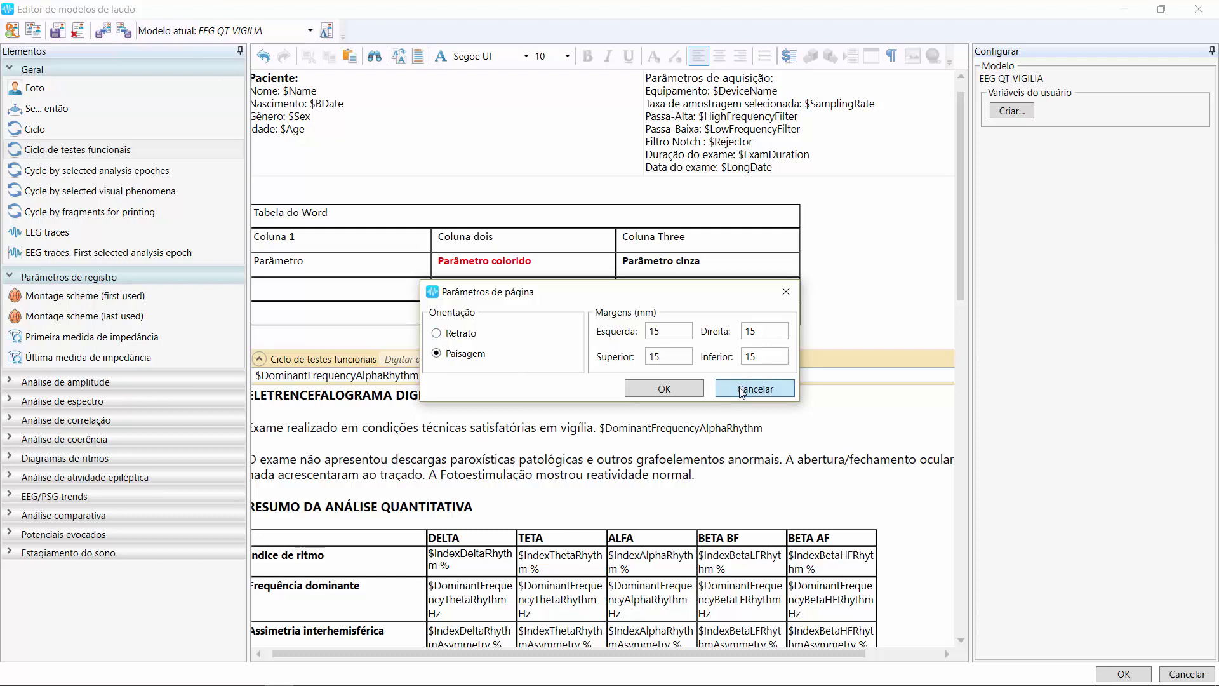
pyautogui.click(419, 57)
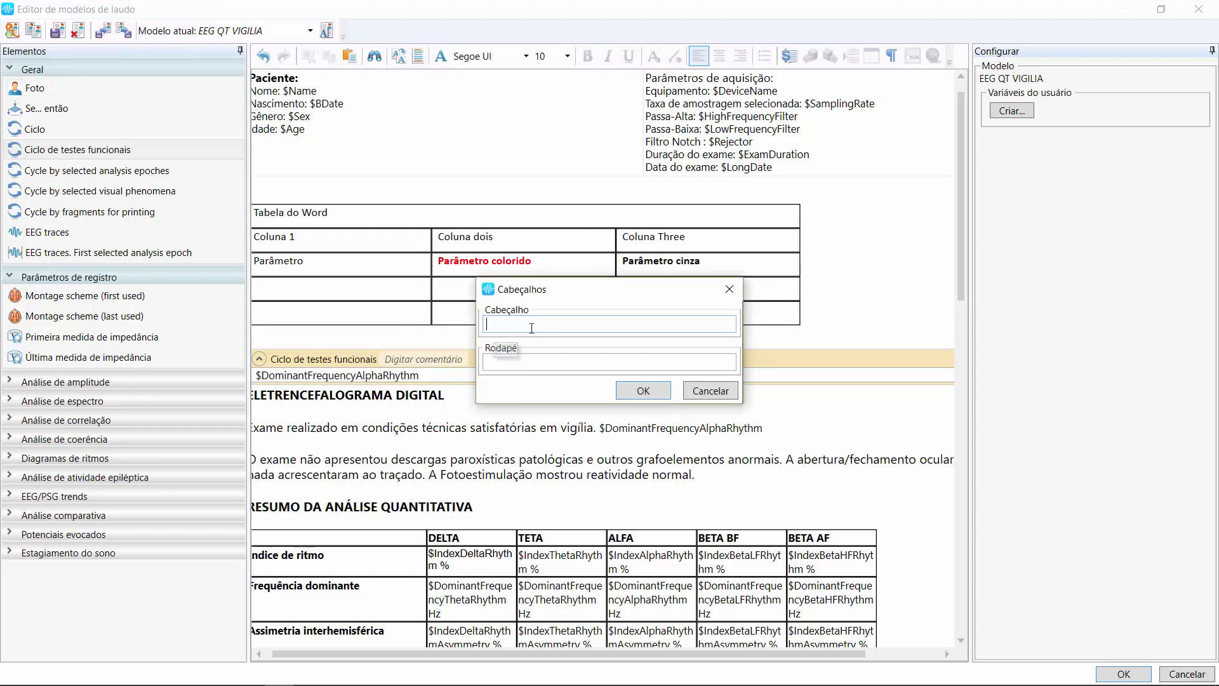
pyautogui.click(709, 397)
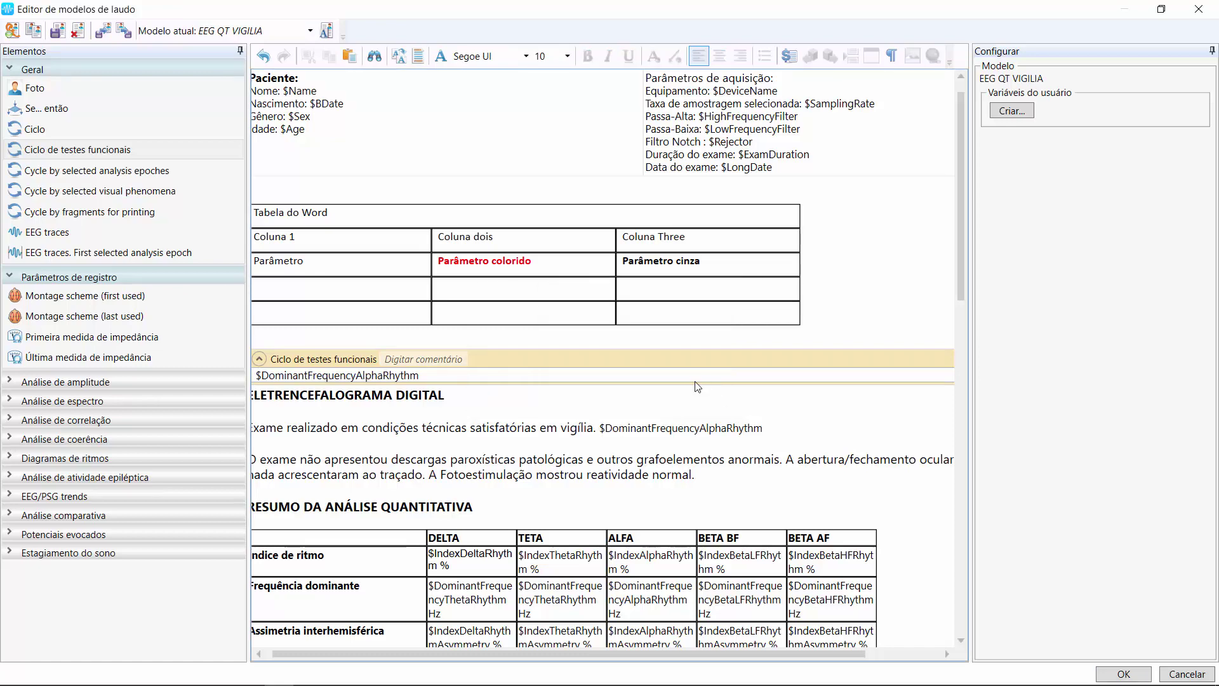
# Delete the functional tests cycle block above the ELETRENCEFALOGRAMA DIGITAL heading.
pyautogui.click(636, 360)
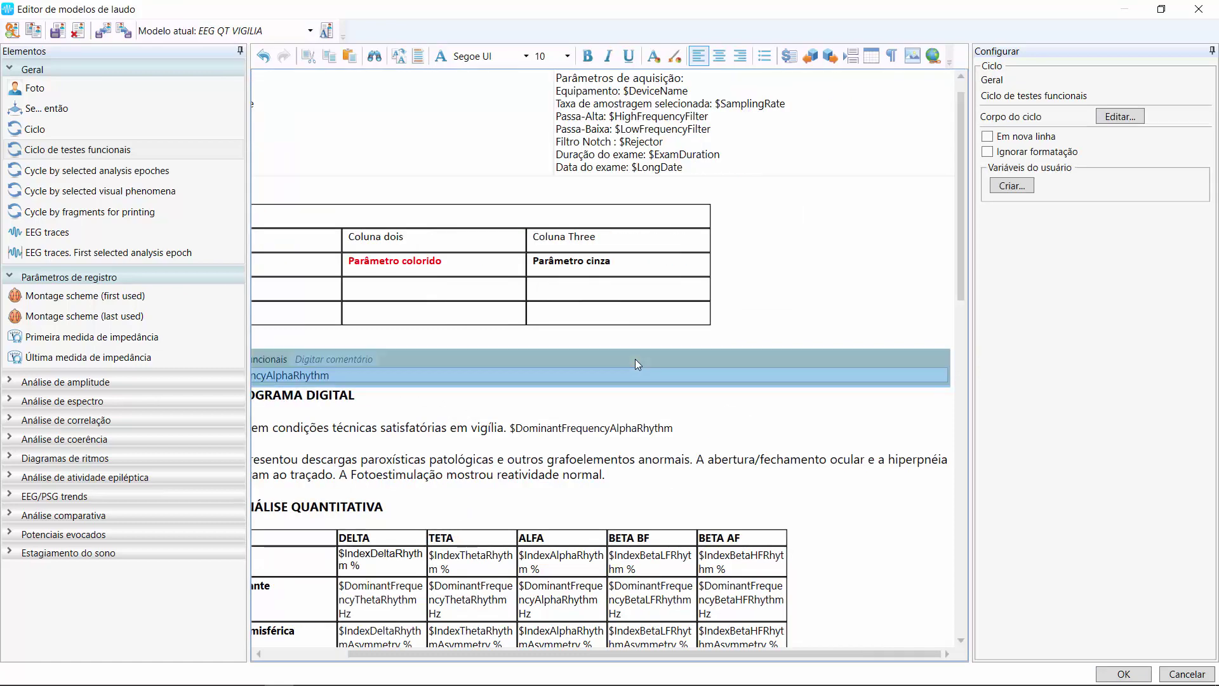
pyautogui.press('Delete')
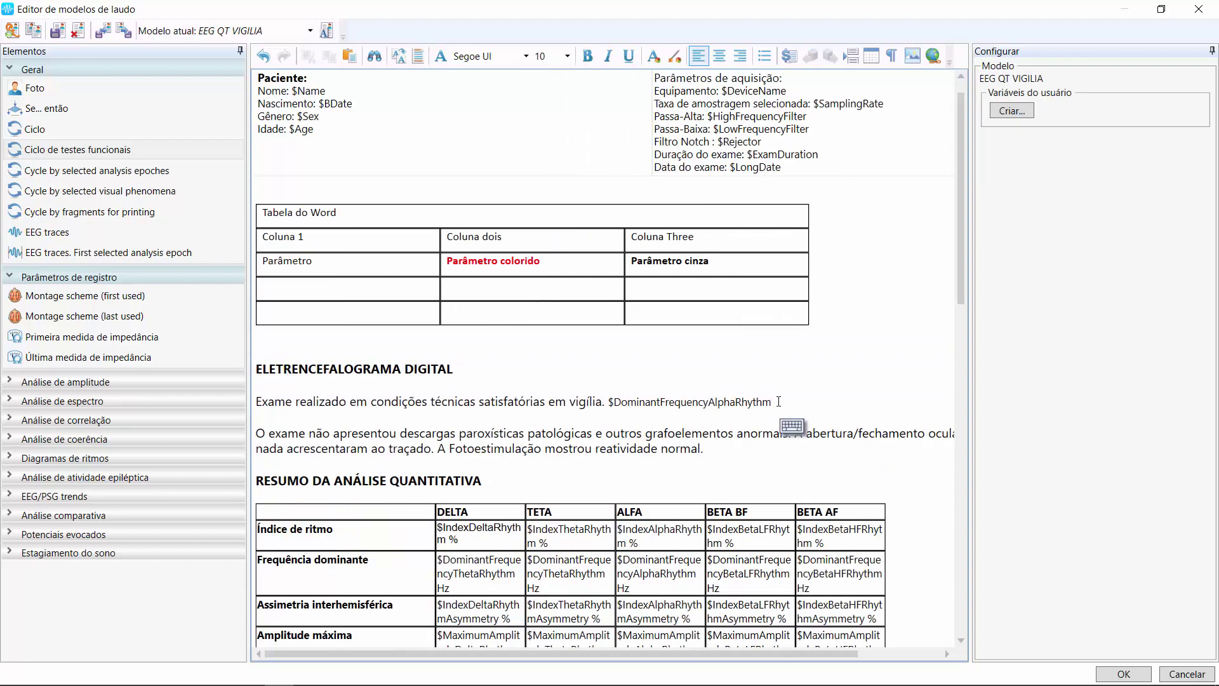
# Set the font colour of the $DominantFrequencyAlphaRhythm variable after "em vigília." to Vermelho.
pyautogui.hotkey('shift', 'Left')
pyautogui.hotkey('shift', 'Left')
pyautogui.hotkey('shift', 'Left')
pyautogui.hotkey('shift', 'Left')
pyautogui.hotkey('shift', 'Left')
pyautogui.hotkey('shift', 'Left')
pyautogui.hotkey('shift', 'Left')
pyautogui.hotkey('shift', 'Left')
pyautogui.hotkey('shift', 'Left')
pyautogui.hotkey('shift', 'Left')
pyautogui.hotkey('shift', 'Left')
pyautogui.hotkey('shift', 'Left')
pyautogui.hotkey('shift', 'Left')
pyautogui.hotkey('shift', 'Left')
pyautogui.hotkey('shift', 'Left')
pyautogui.hotkey('shift', 'Left')
pyautogui.hotkey('shift', 'Left')
pyautogui.hotkey('shift', 'Left')
pyautogui.hotkey('shift', 'Left')
pyautogui.hotkey('shift', 'Left')
pyautogui.hotkey('shift', 'Left')
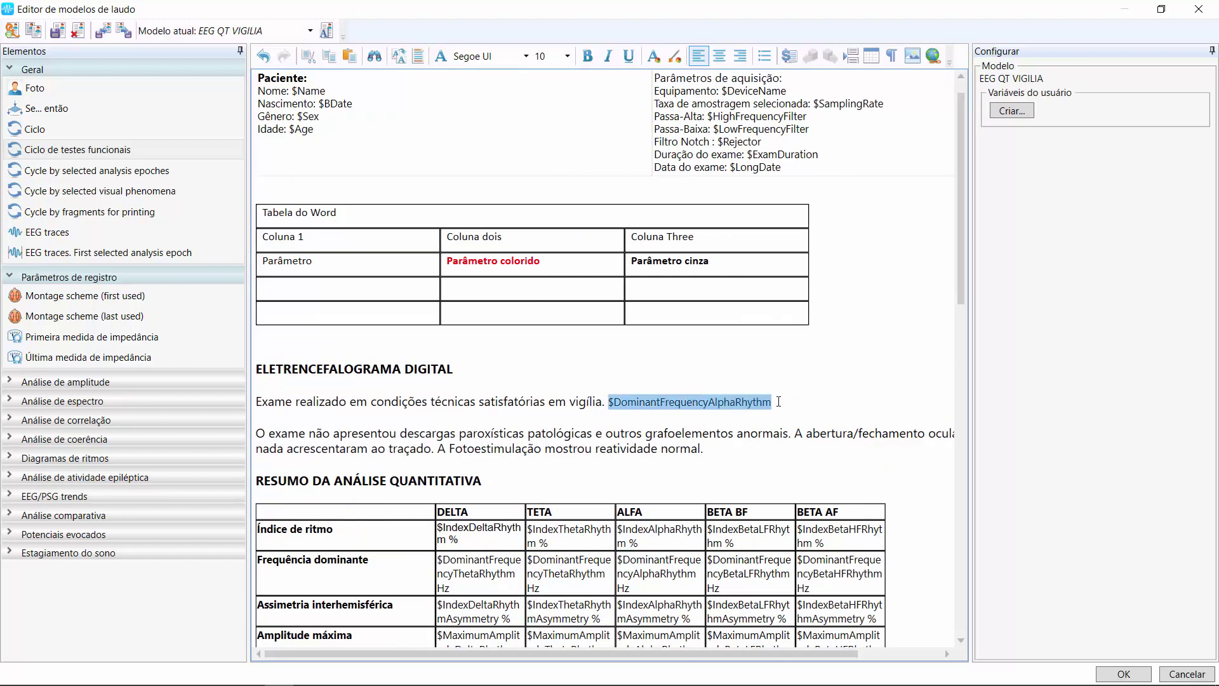
pyautogui.click(653, 56)
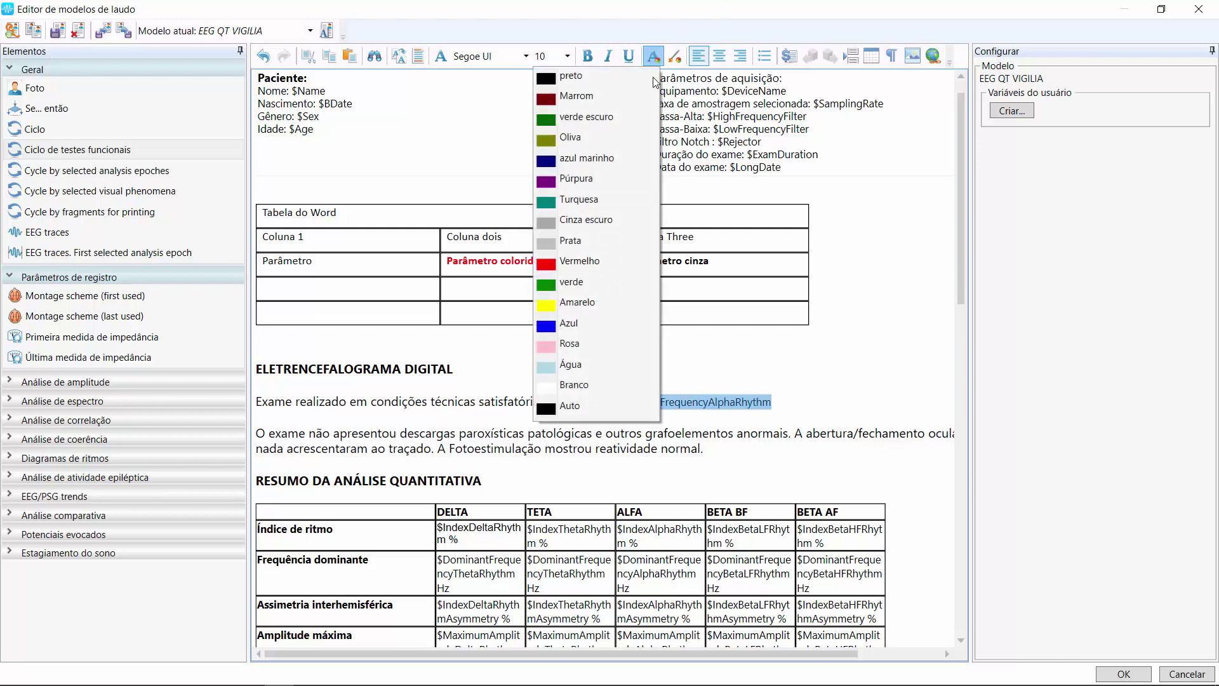
pyautogui.click(589, 266)
pyautogui.press('Down')
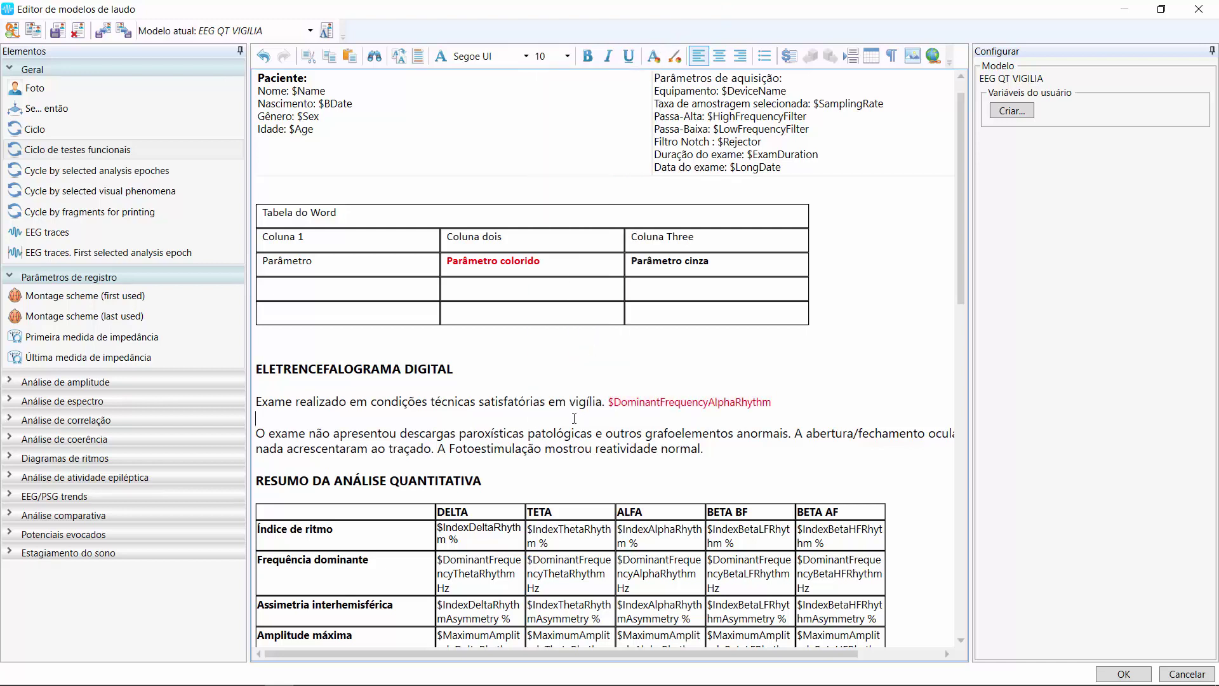
# Accept the template changes, create a new report from the EEG QT VIGILIA template, and place the cursor after the red frequency value.
pyautogui.click(1124, 674)
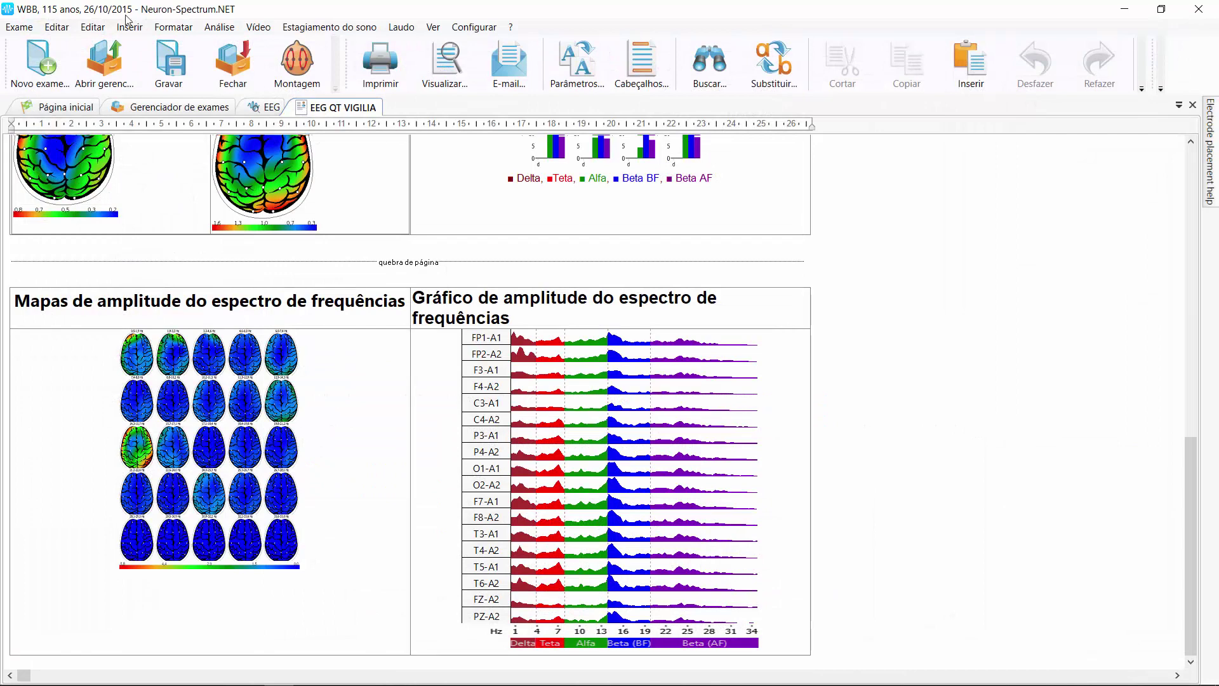
pyautogui.click(402, 26)
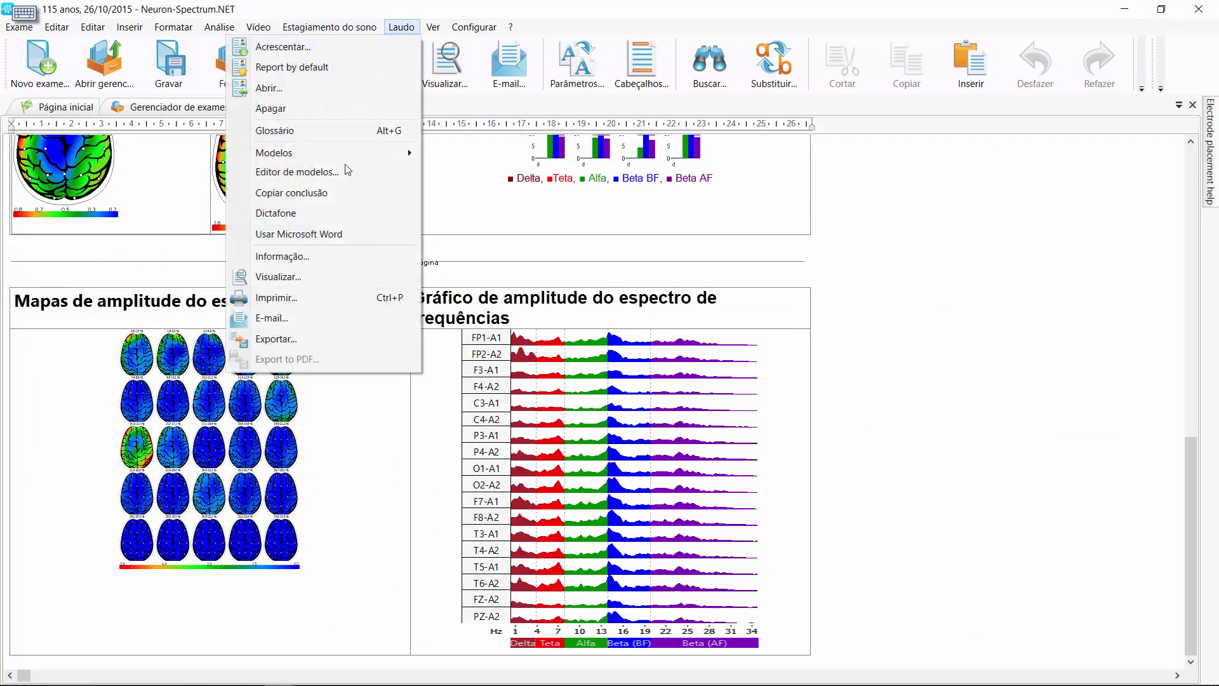
pyautogui.moveTo(325, 163)
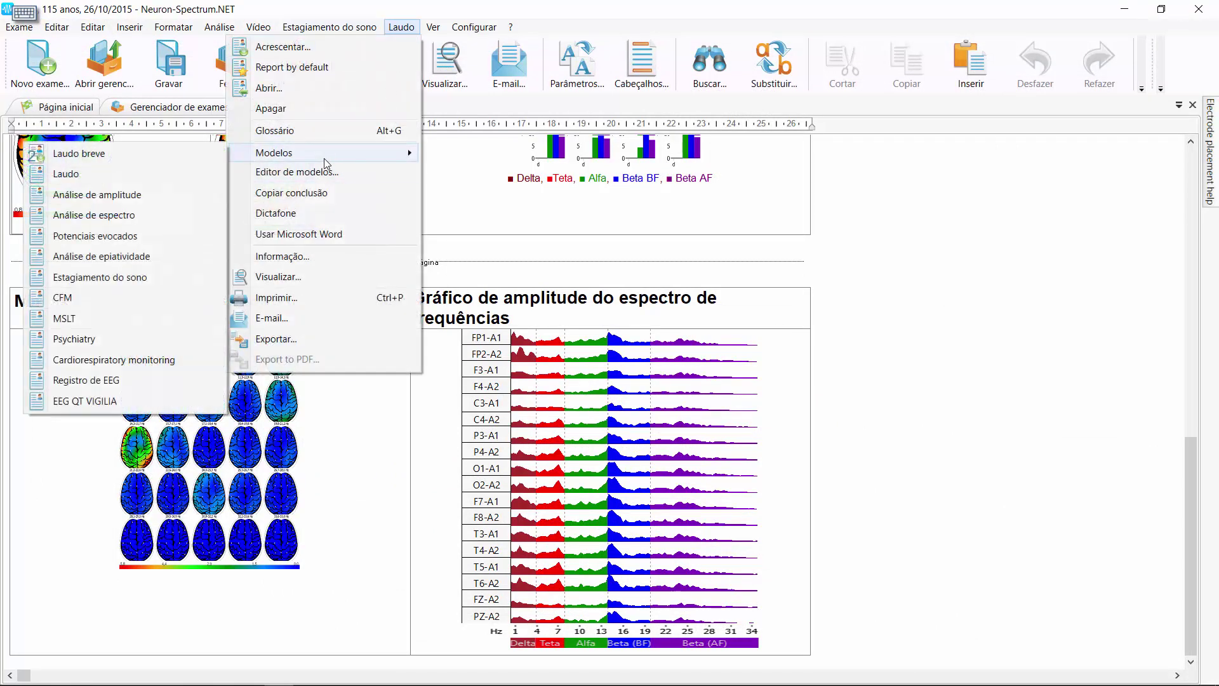
pyautogui.click(100, 399)
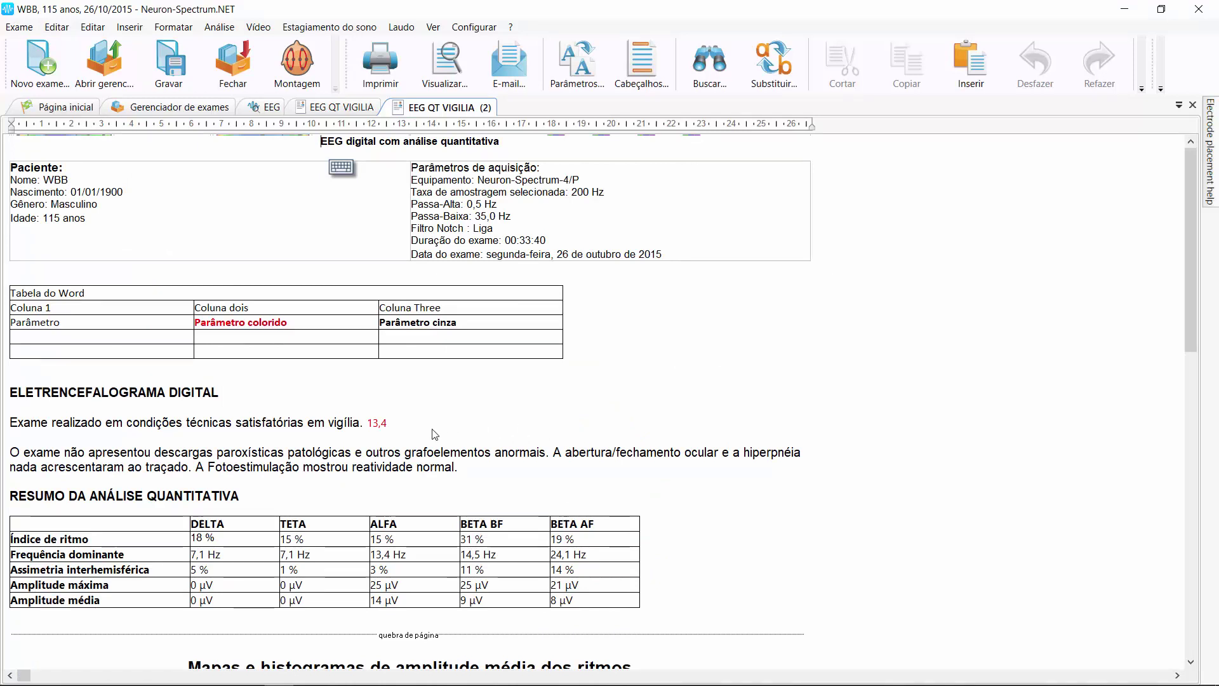
pyautogui.click(387, 423)
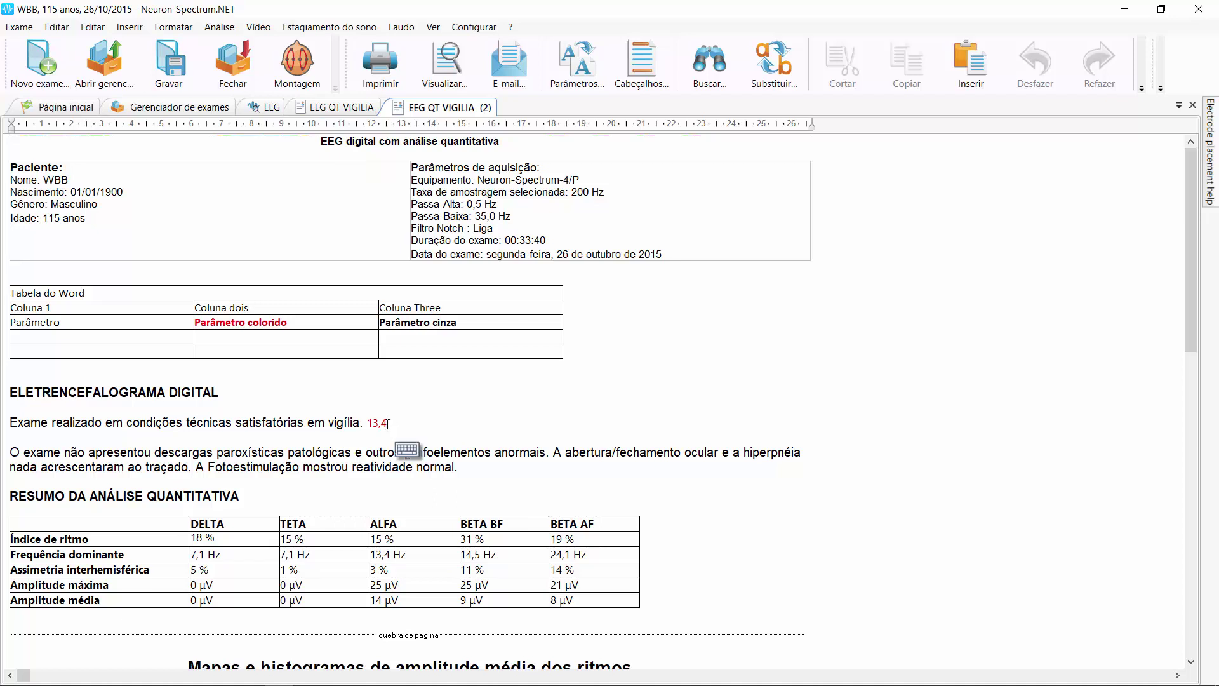